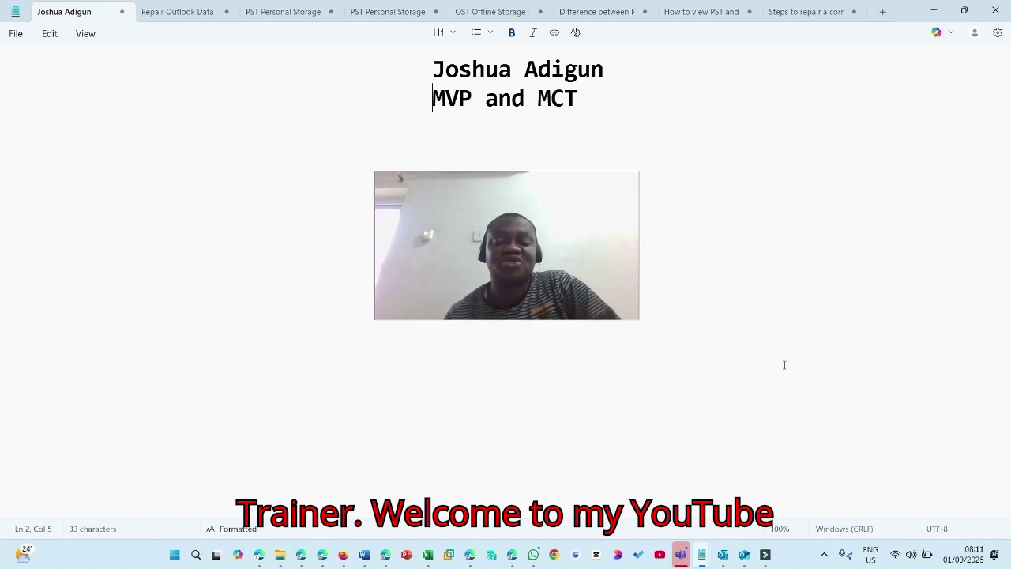
left_click(599, 237)
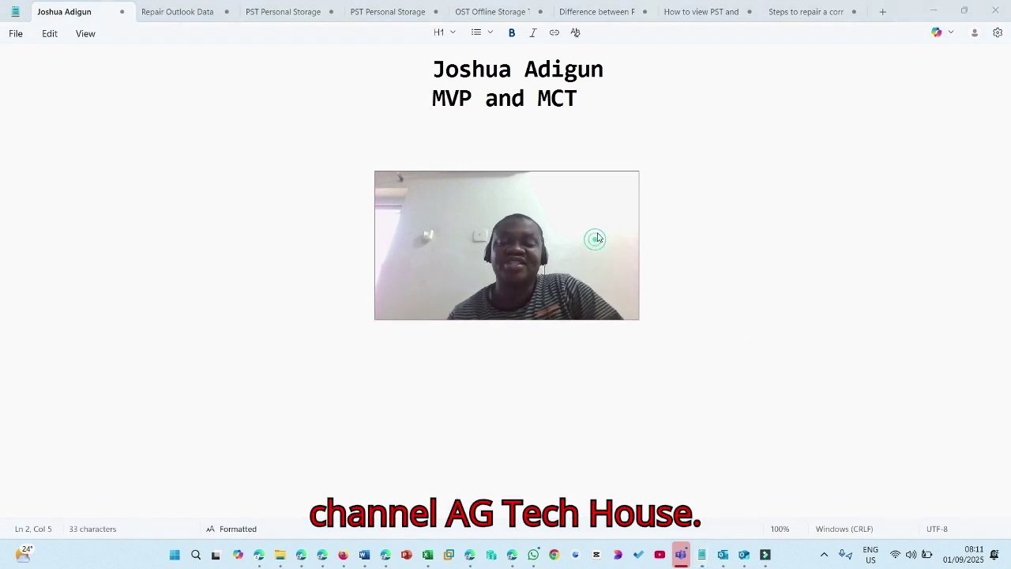
left_click_drag(637, 172, 88, 470)
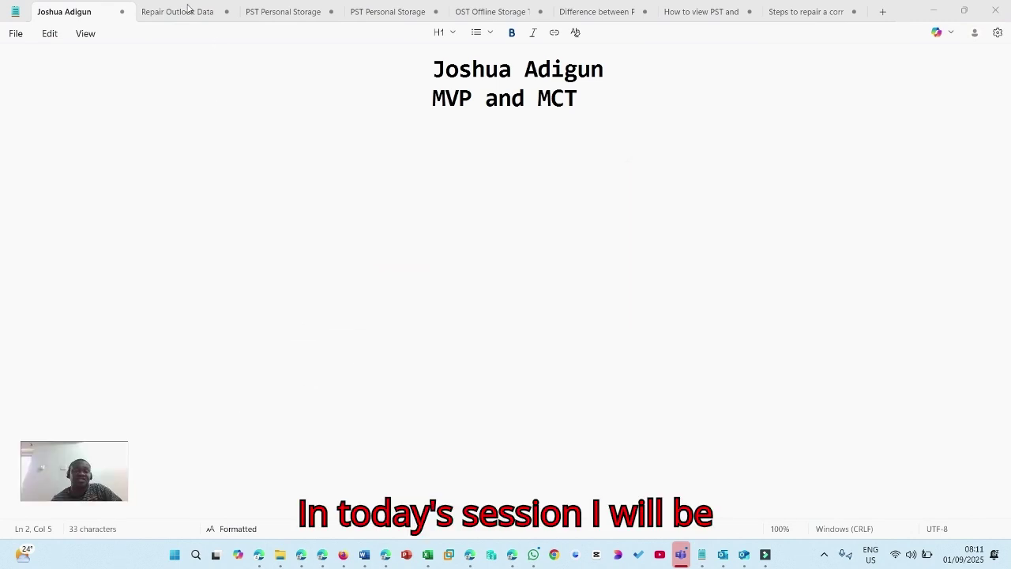
Step: View the Repair Outlook Data Files note, and in Edge highlight the support article's line about Outlook being unable to open the set of folders
left_click(162, 13)
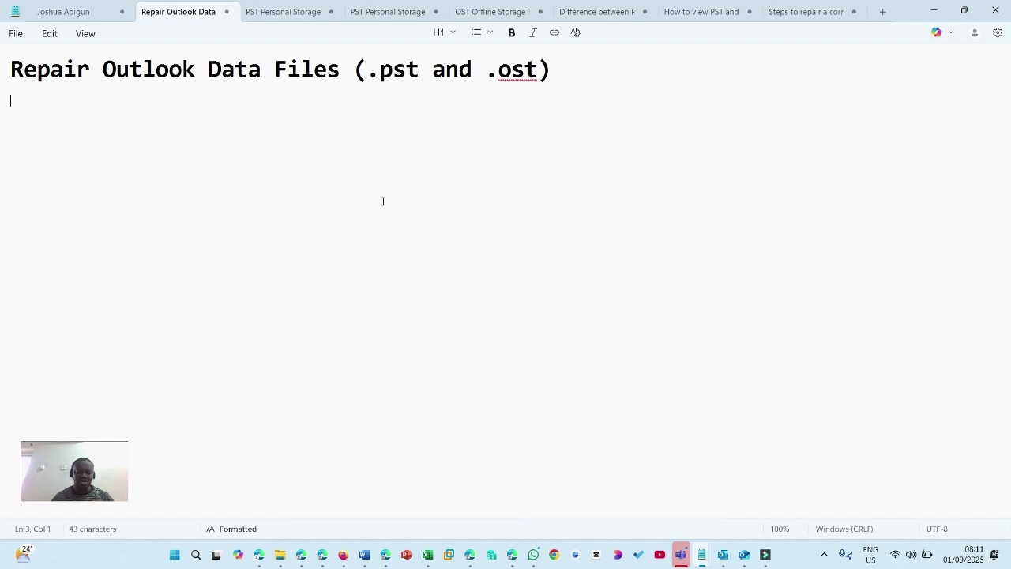
left_click(322, 555)
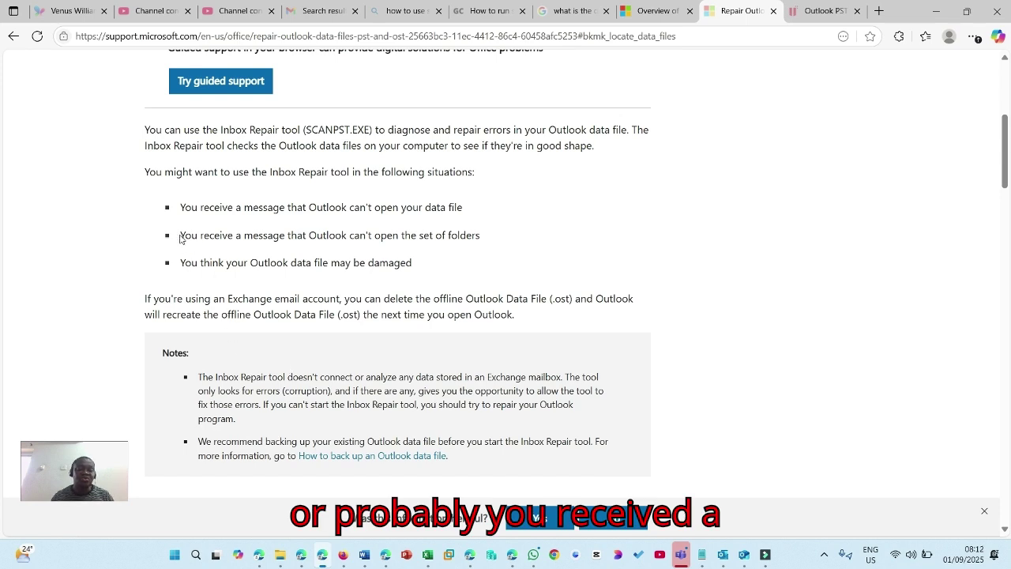
left_click_drag(178, 235, 480, 241)
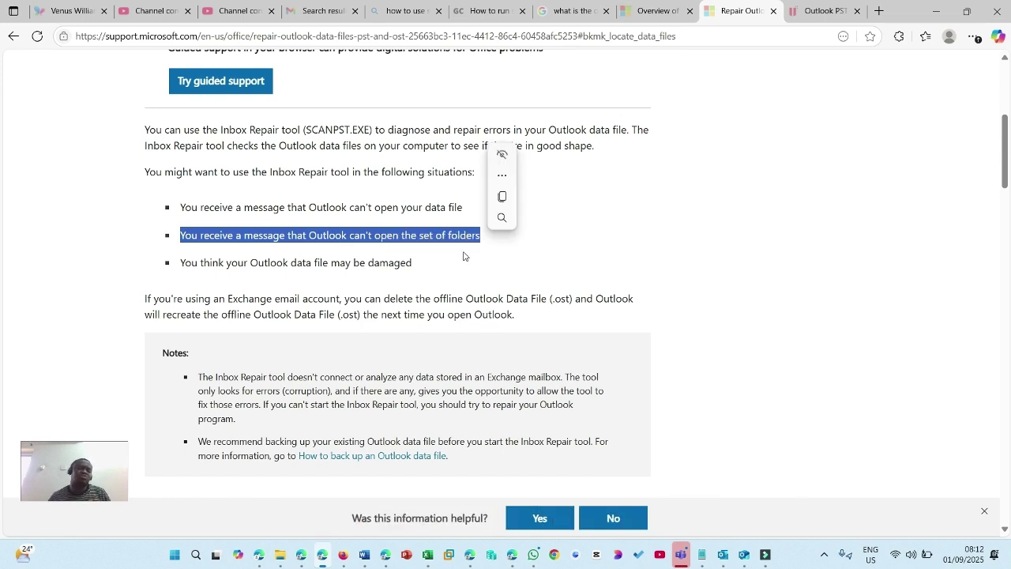
left_click(397, 264)
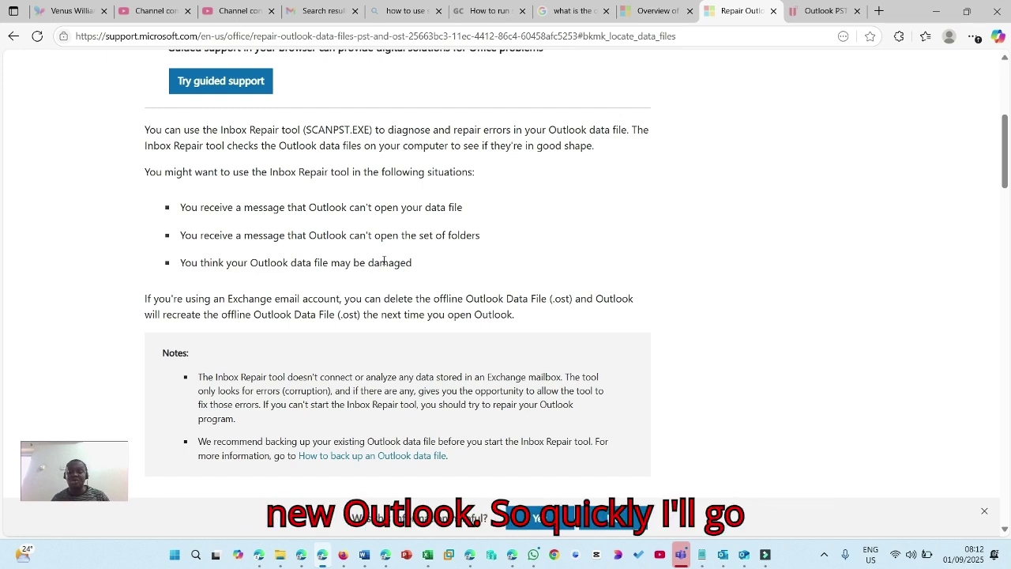
Step: Switch back to the Repair Outlook Data Files notes in Notepad and read the definitions of PST and OST files
mouse_move(705, 561)
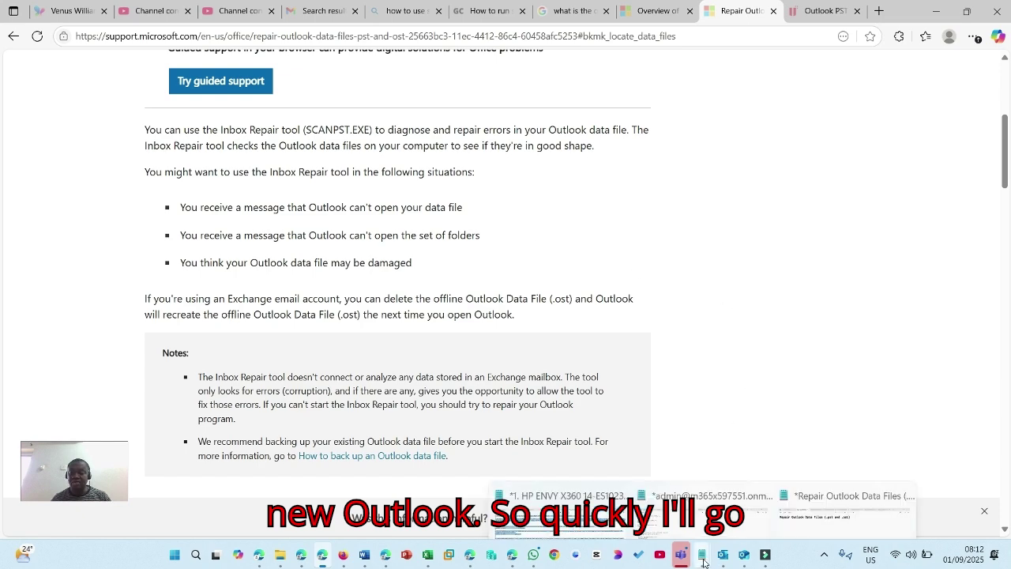
left_click(845, 505)
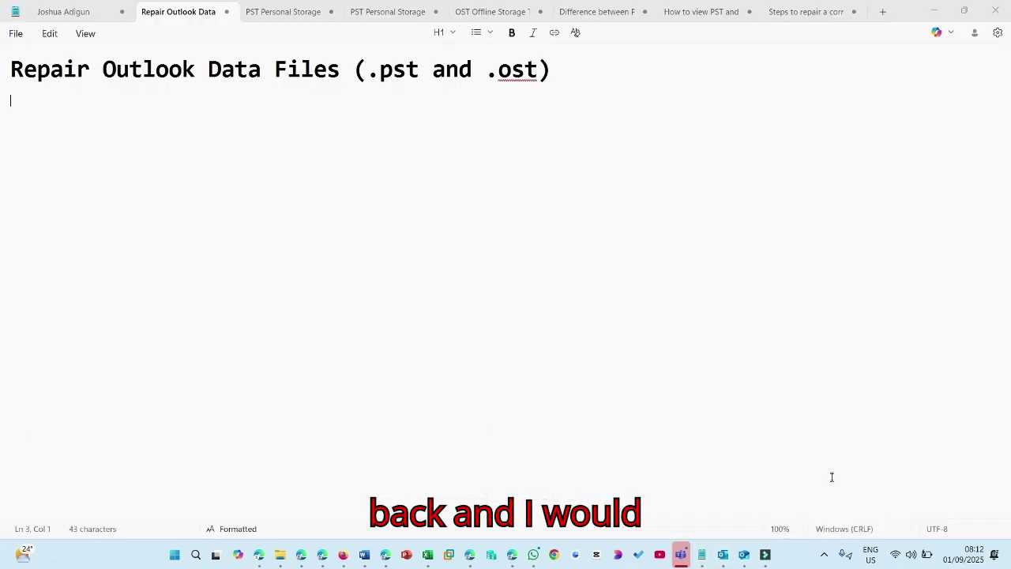
left_click(288, 11)
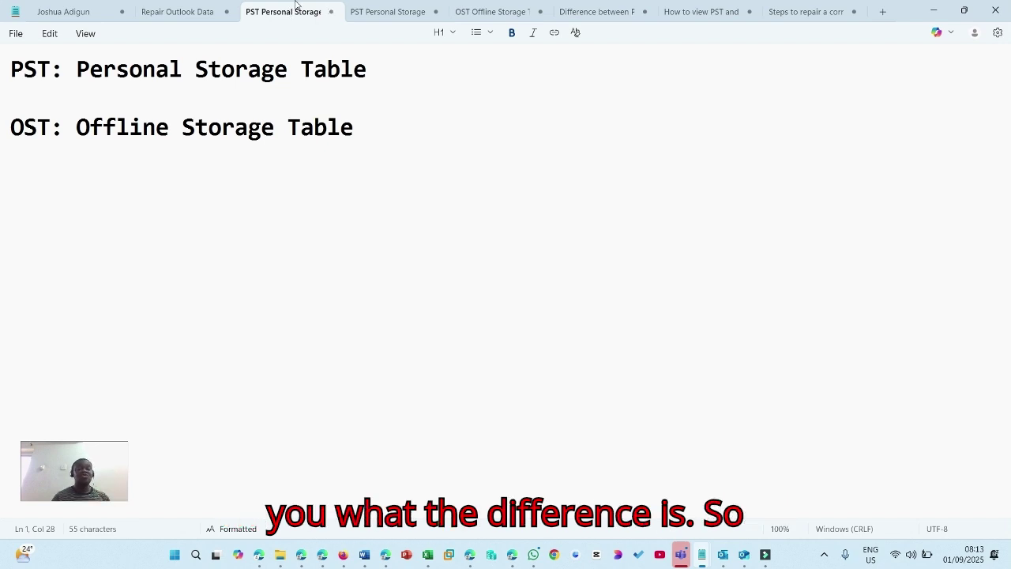
left_click(383, 22)
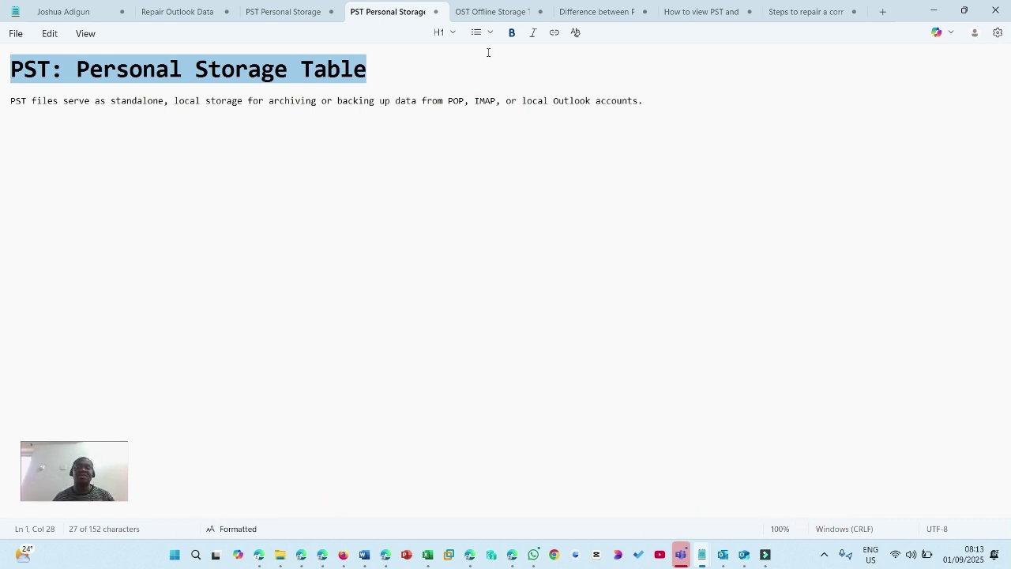
left_click(488, 13)
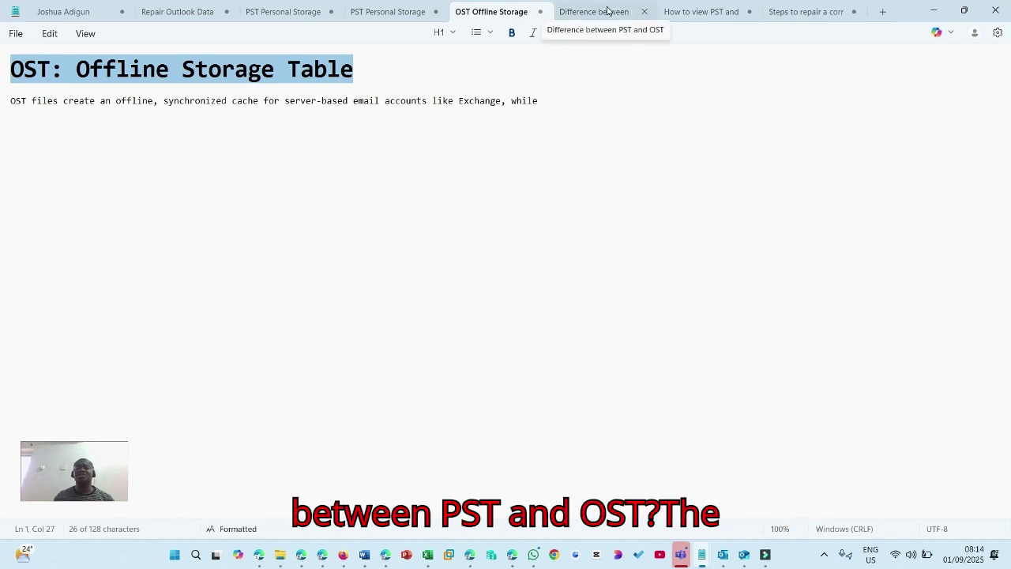
Step: Review the notes on the difference between PST and OST, viewing these files in Outlook, and repairing a corrupt data file
left_click(608, 10)
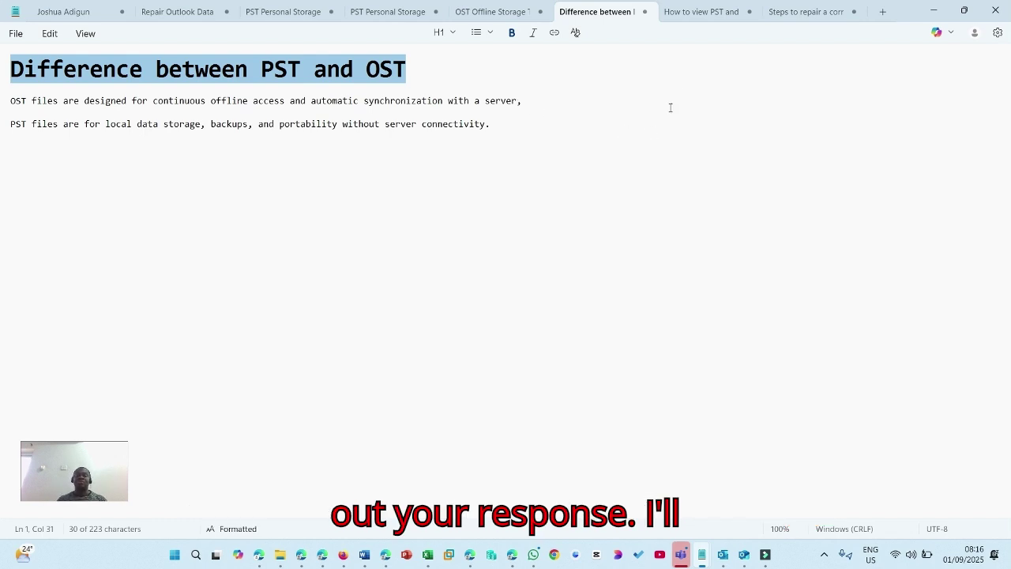
left_click(700, 12)
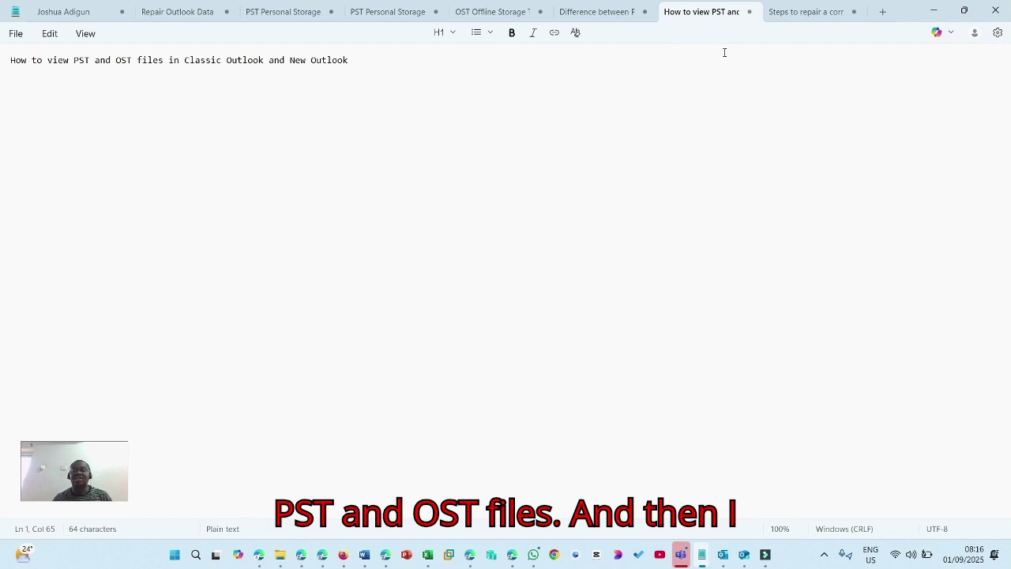
left_click(806, 11)
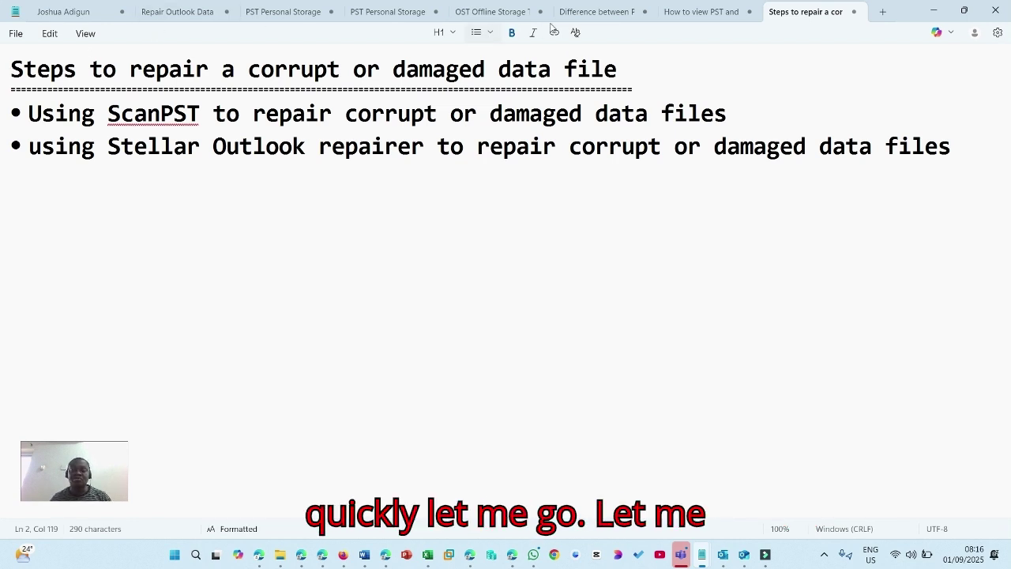
left_click(585, 12)
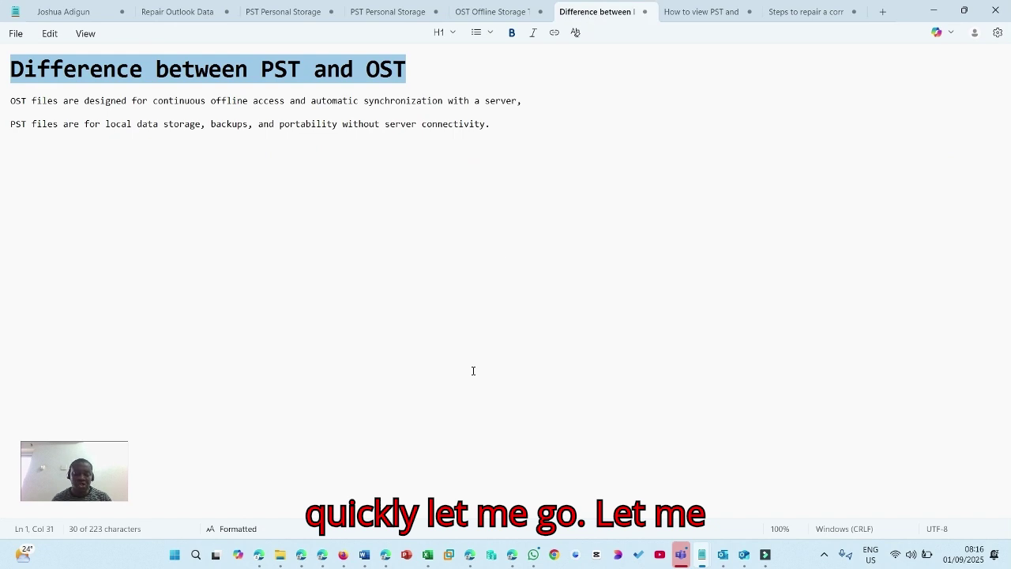
Step: Switch to the Microsoft support article in Edge and highlight the three situations that call for the Inbox Repair tool
left_click(324, 555)
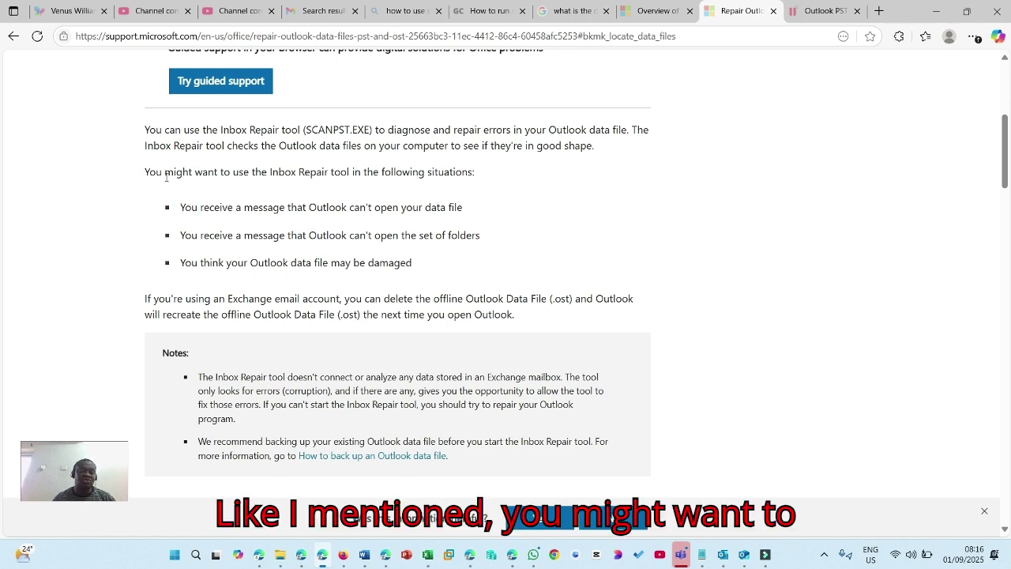
left_click_drag(163, 172, 352, 177)
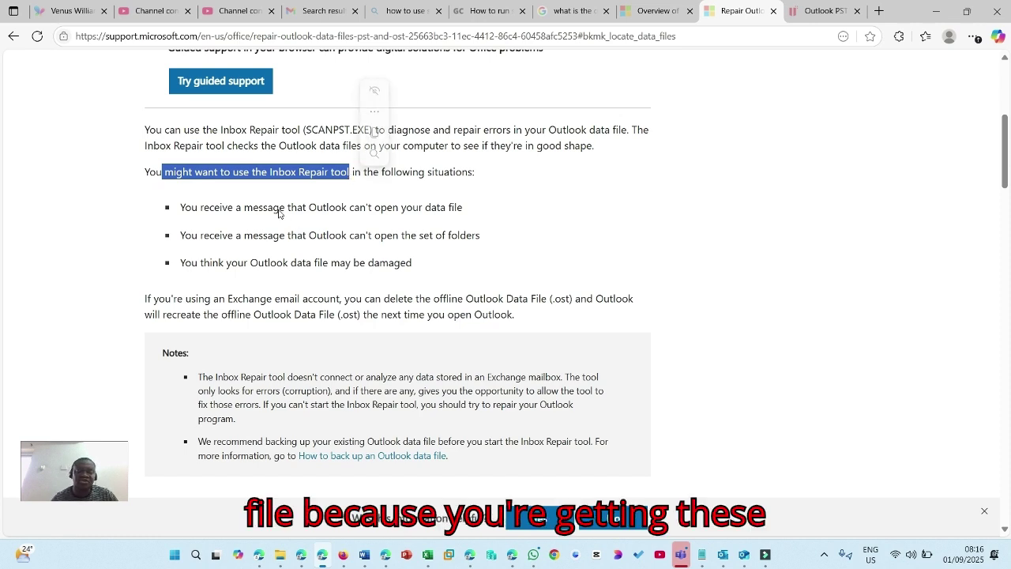
left_click_drag(279, 209, 421, 208)
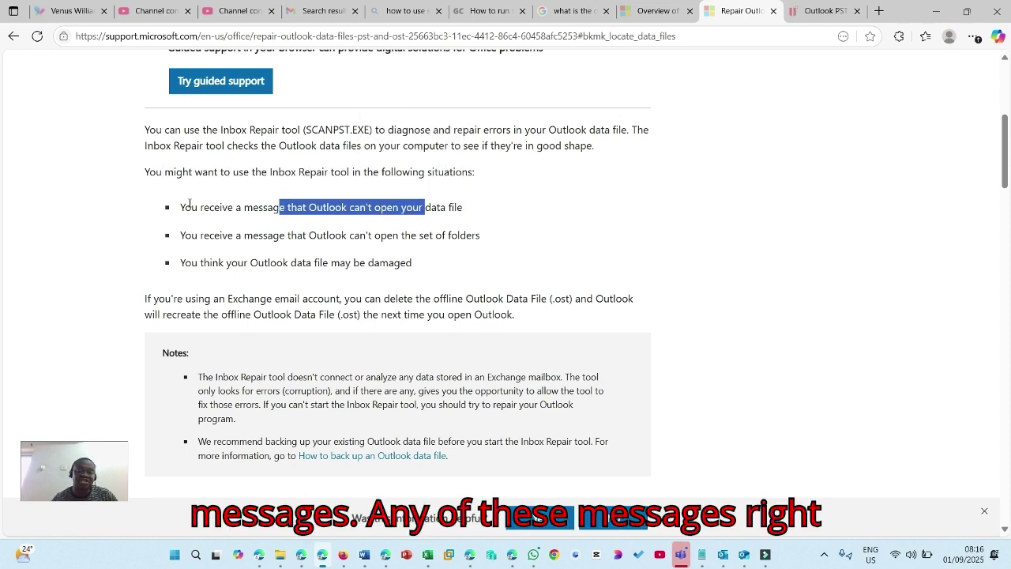
left_click_drag(180, 208, 291, 207)
left_click_drag(415, 246, 431, 265)
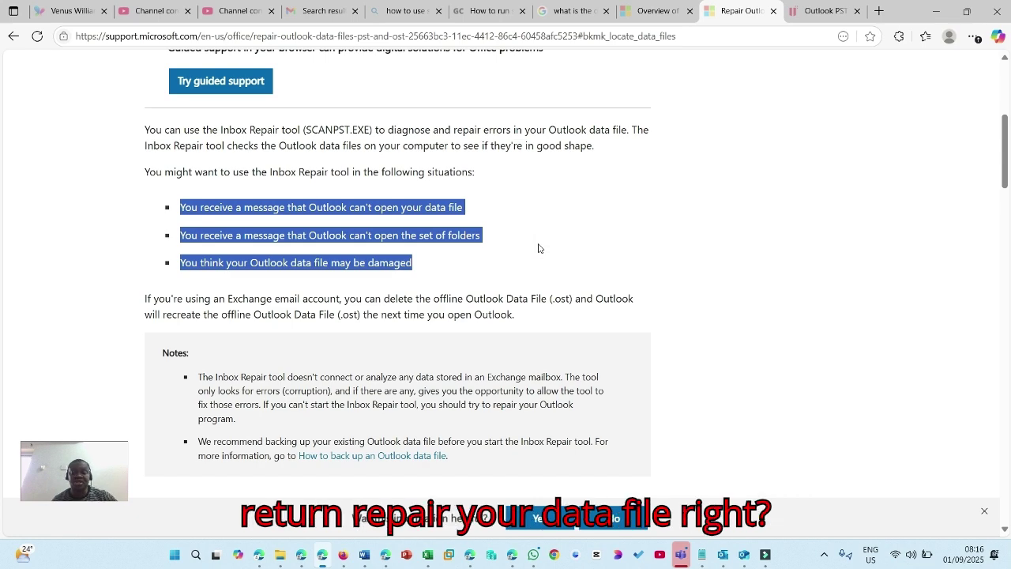
scroll(539, 248, "down", 3)
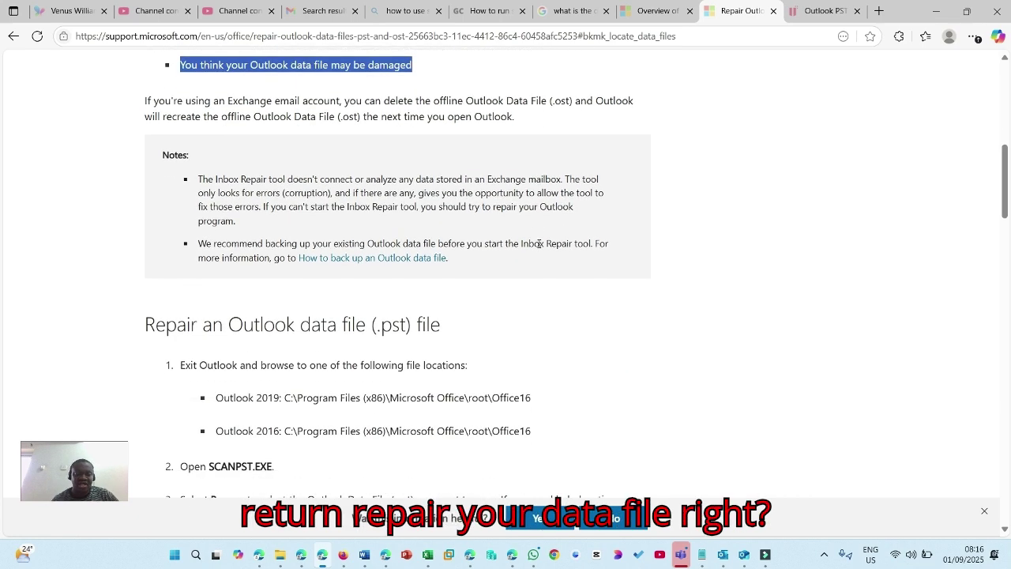
scroll(539, 245, "up", 2)
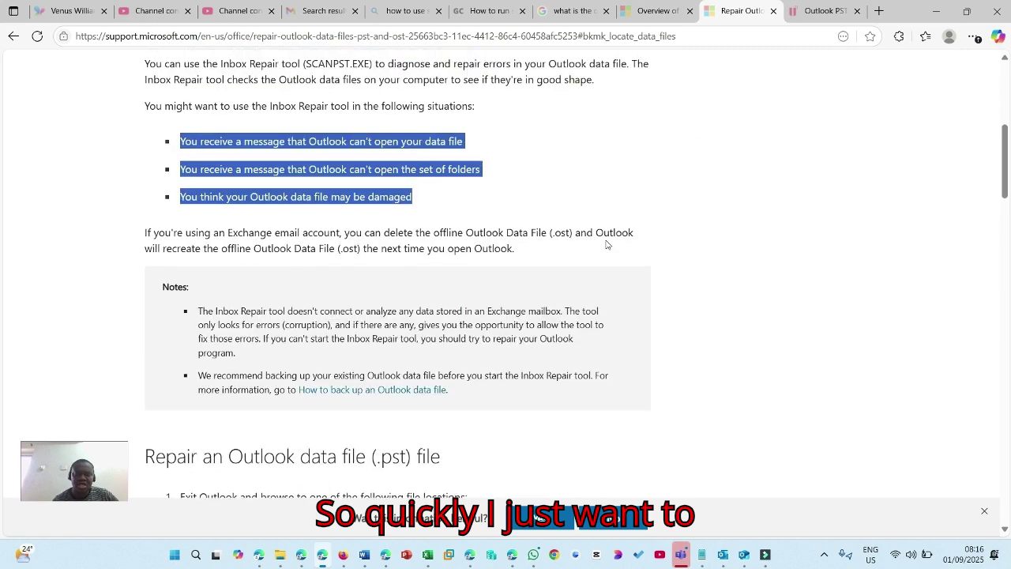
Step: Highlight the article's note on what the Inbox Repair tool does not analyze and which errors it looks for
left_click(212, 313)
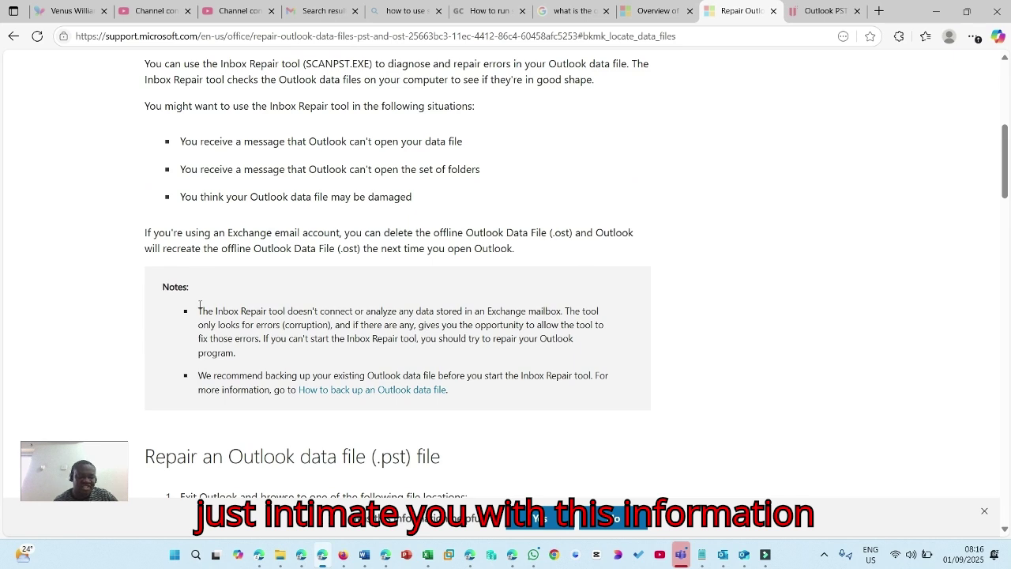
left_click_drag(200, 310, 282, 306)
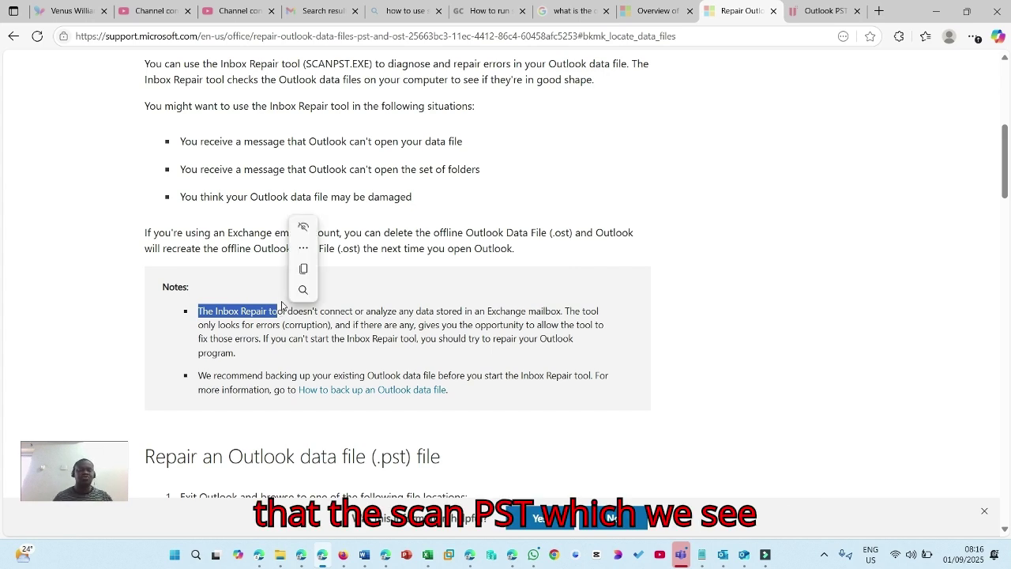
left_click(293, 320)
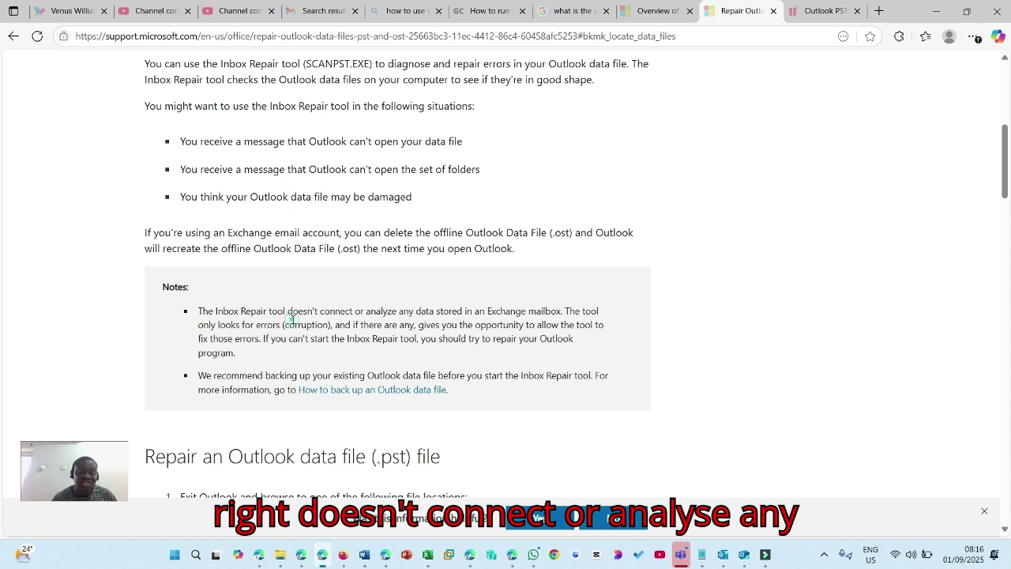
left_click_drag(353, 312, 551, 313)
left_click(359, 315)
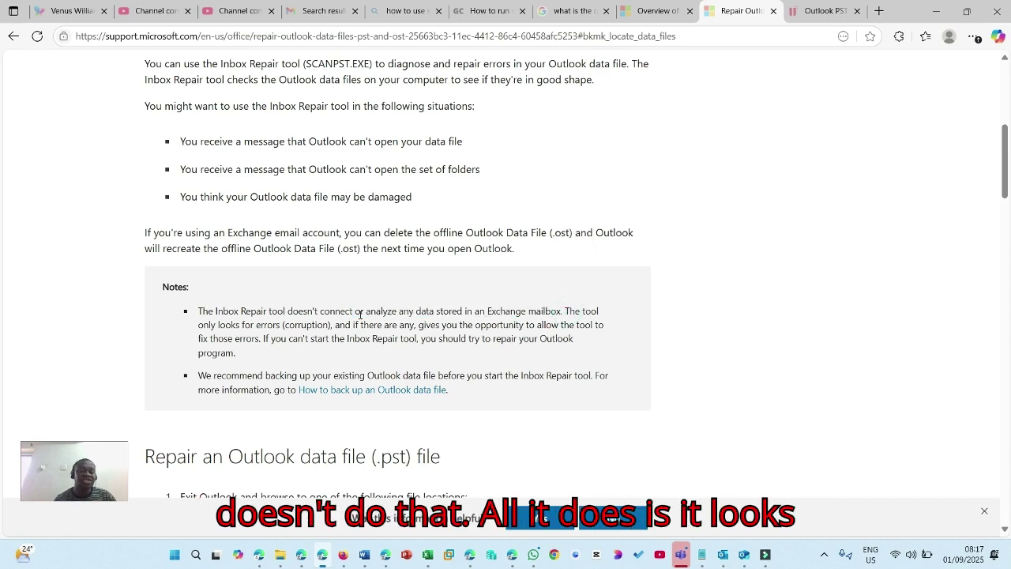
left_click_drag(236, 325, 391, 324)
left_click(450, 324)
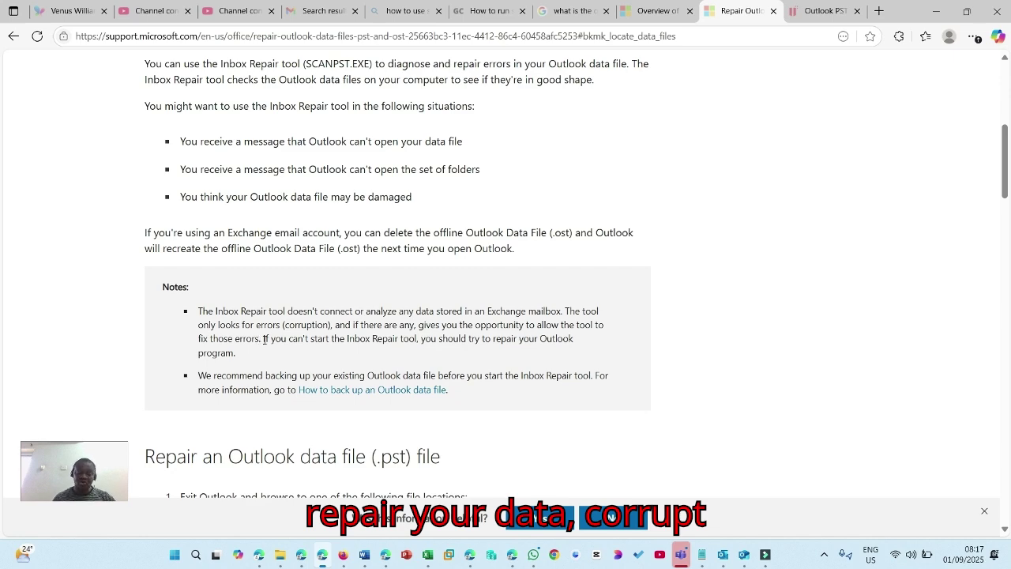
scroll(337, 322, "down", 2)
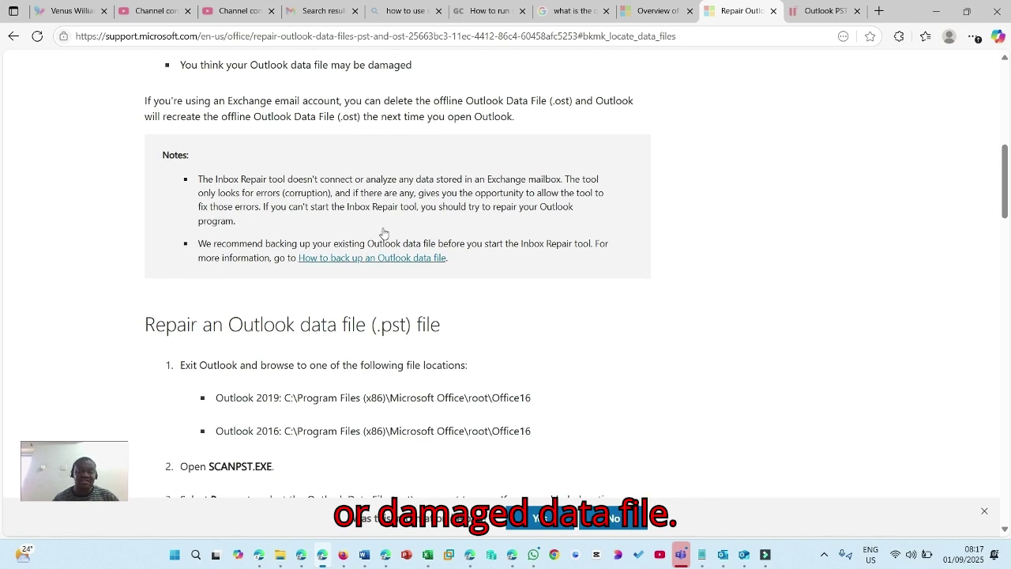
scroll(384, 232, "up", 1)
scroll(452, 216, "up", 2)
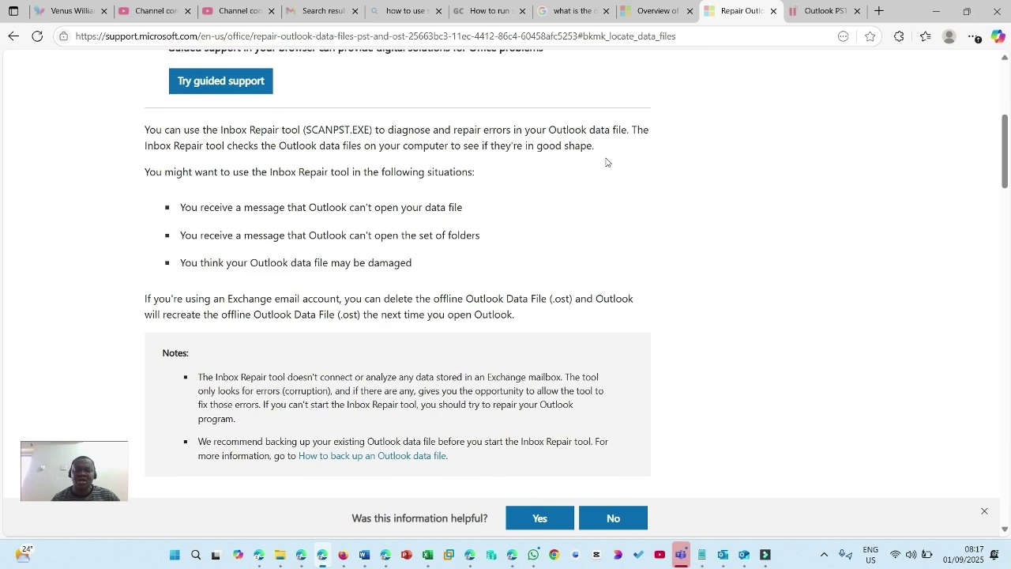
scroll(627, 192, "up", 2)
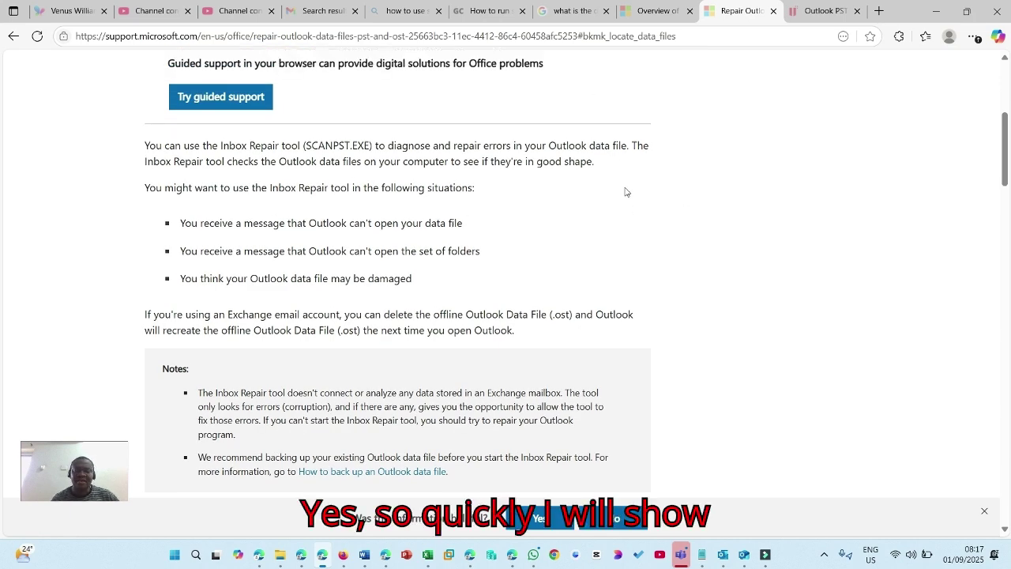
scroll(674, 227, "down", 1)
scroll(674, 227, "down", 2)
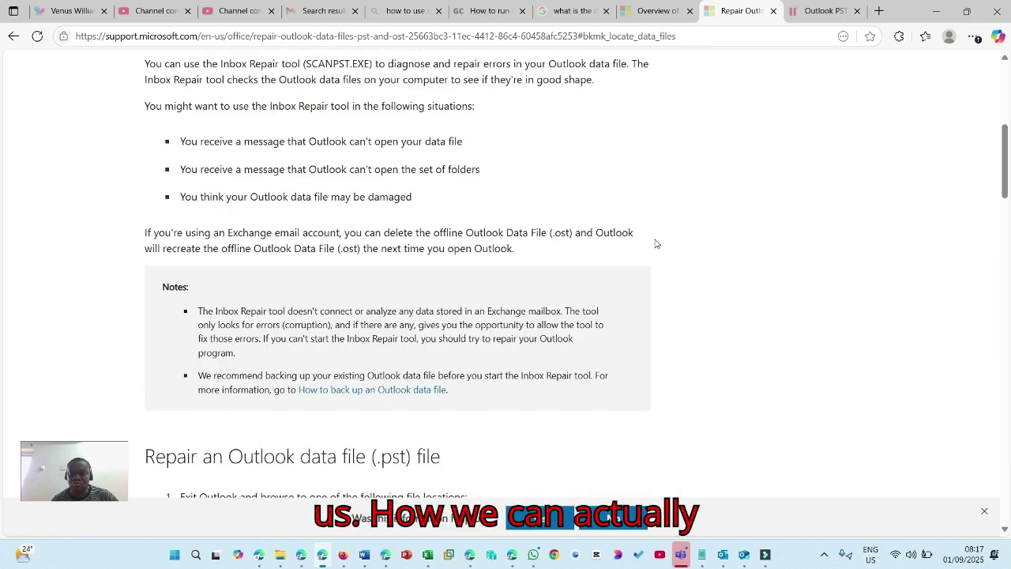
scroll(638, 223, "down", 1)
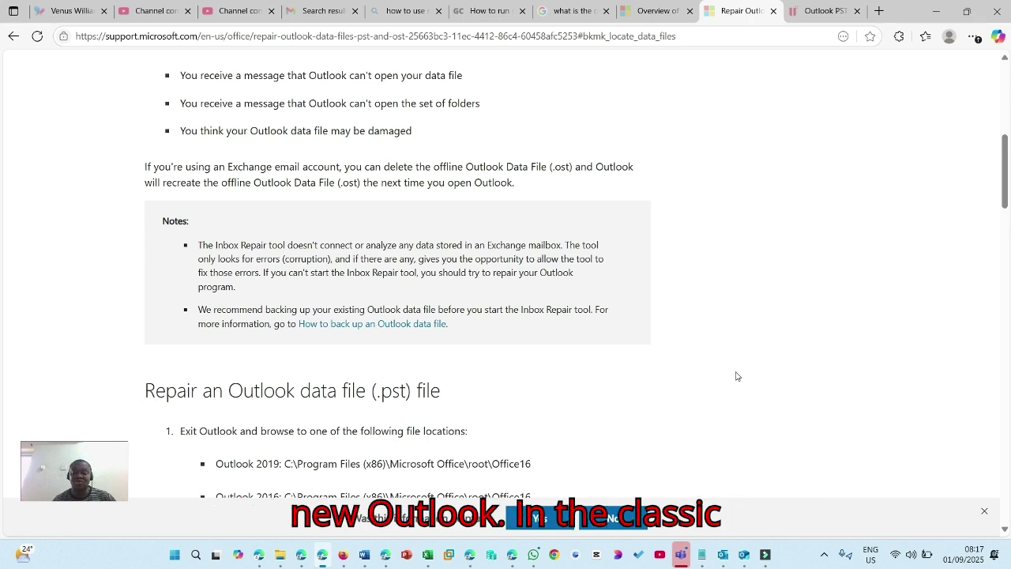
Step: Switch to classic Outlook and open the Account Settings dialog listing the email accounts
left_click(723, 553)
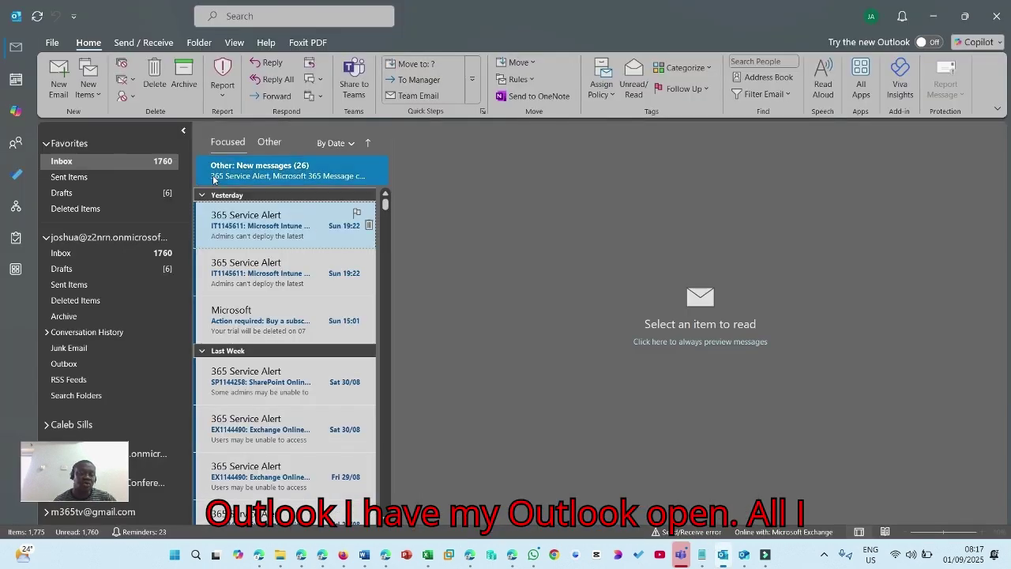
left_click(49, 45)
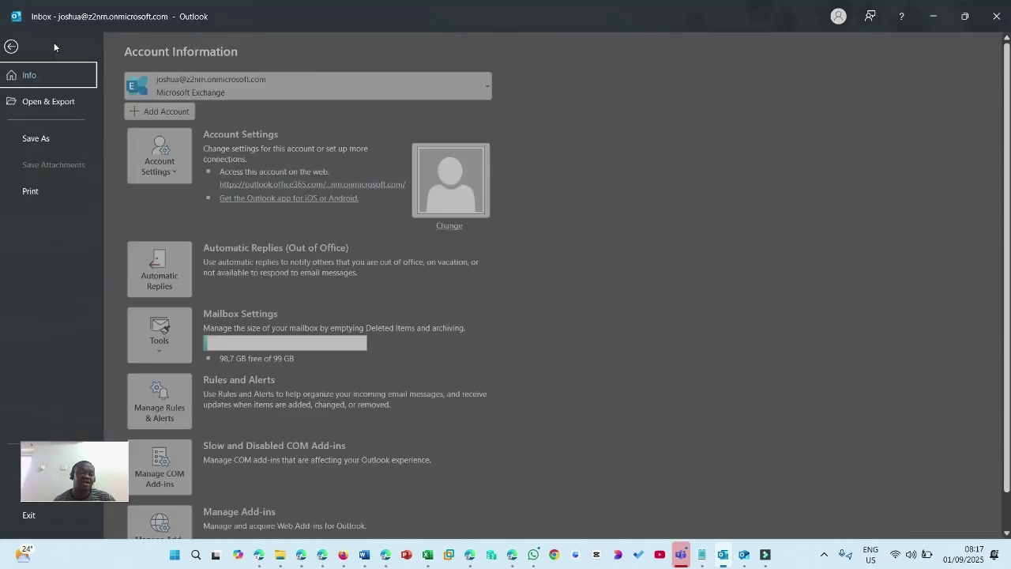
left_click(176, 162)
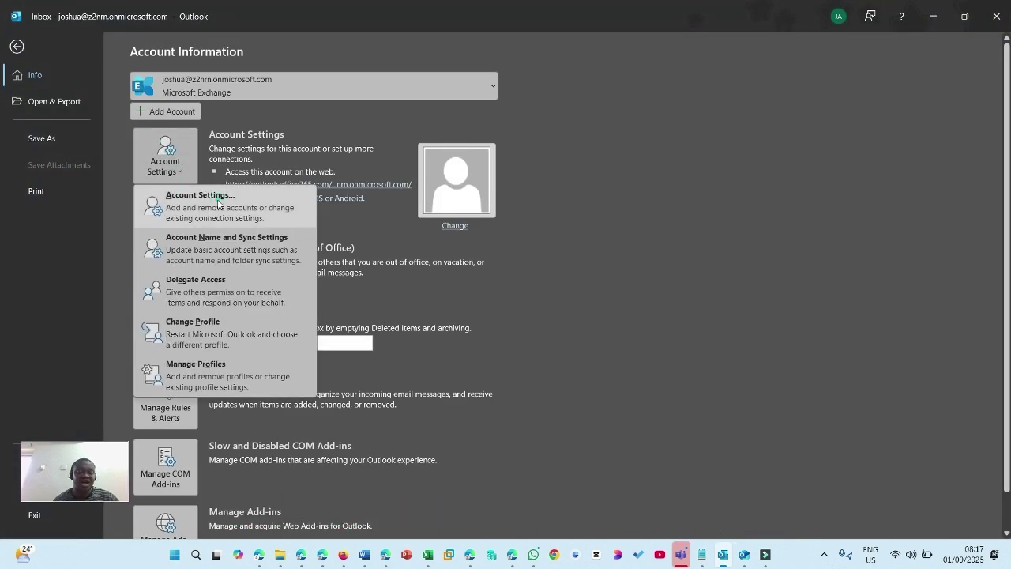
left_click(217, 201)
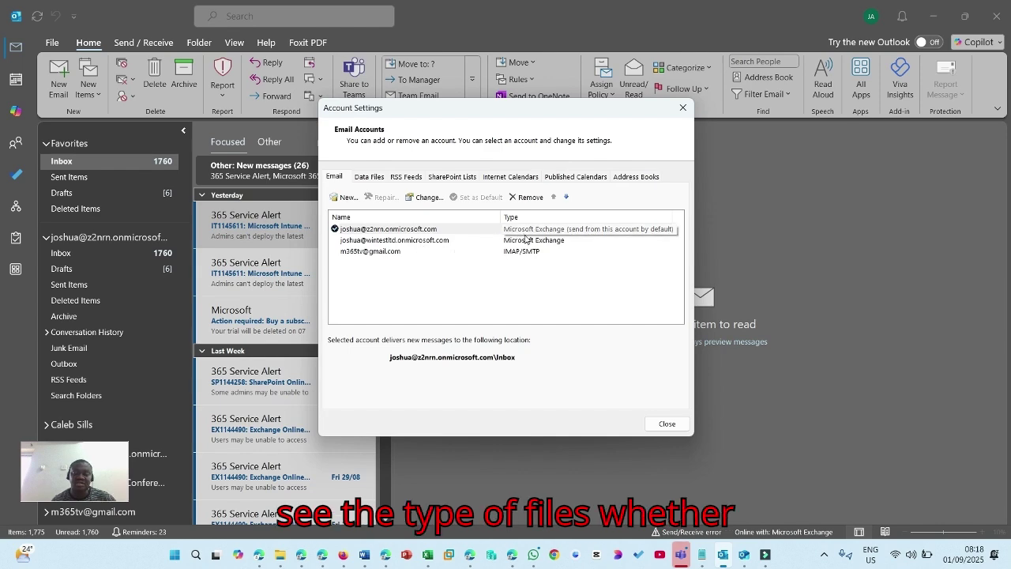
Step: Examine the account types and the listed Outlook data files with their locations in Account Settings, and close the dialog
left_click(518, 276)
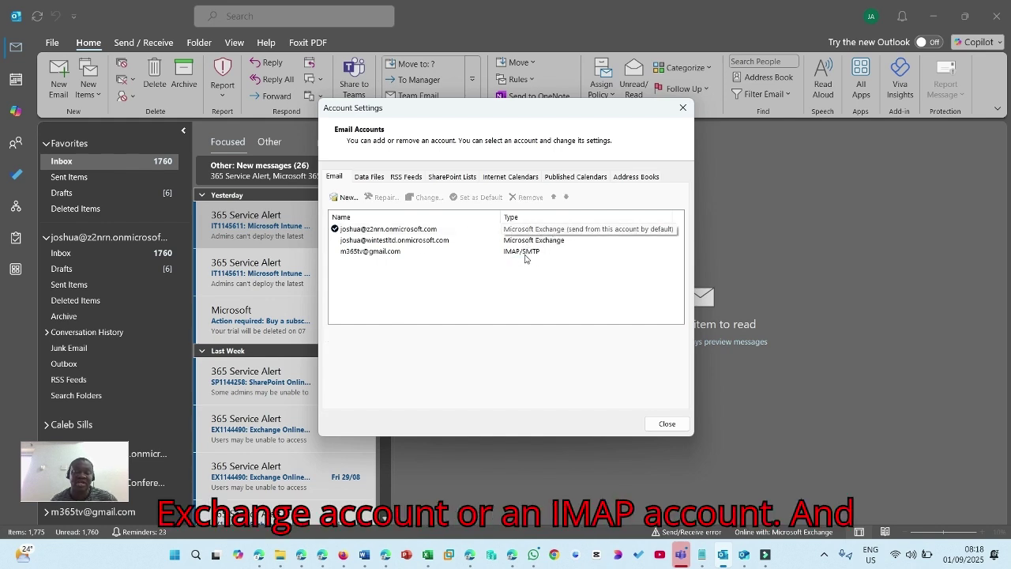
left_click(369, 177)
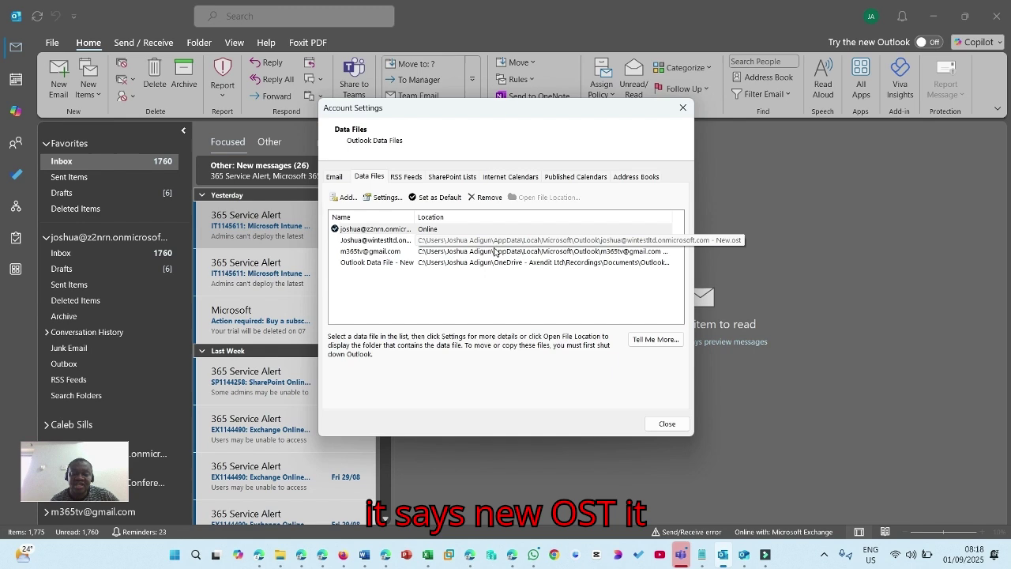
left_click(519, 280)
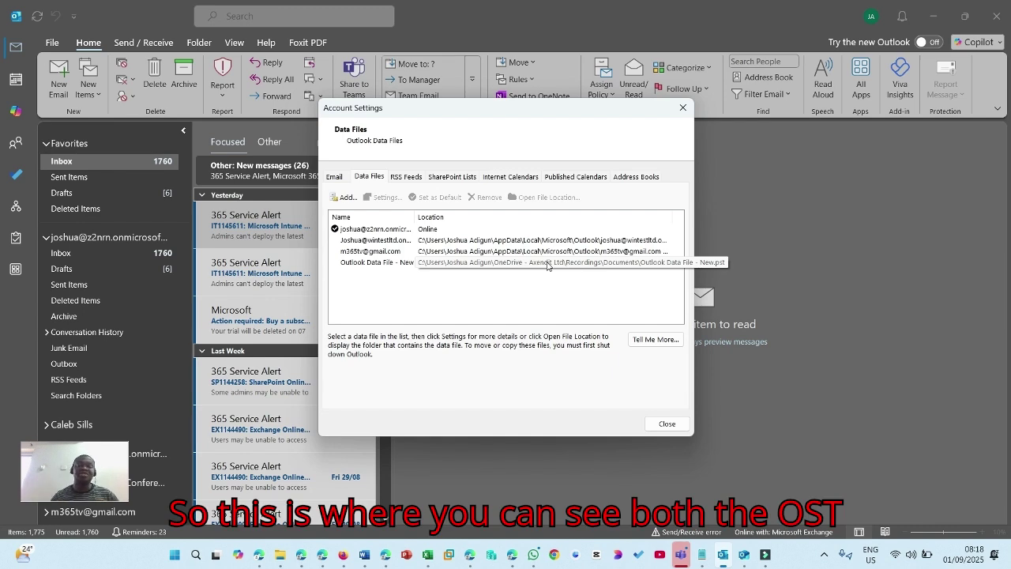
left_click(531, 241)
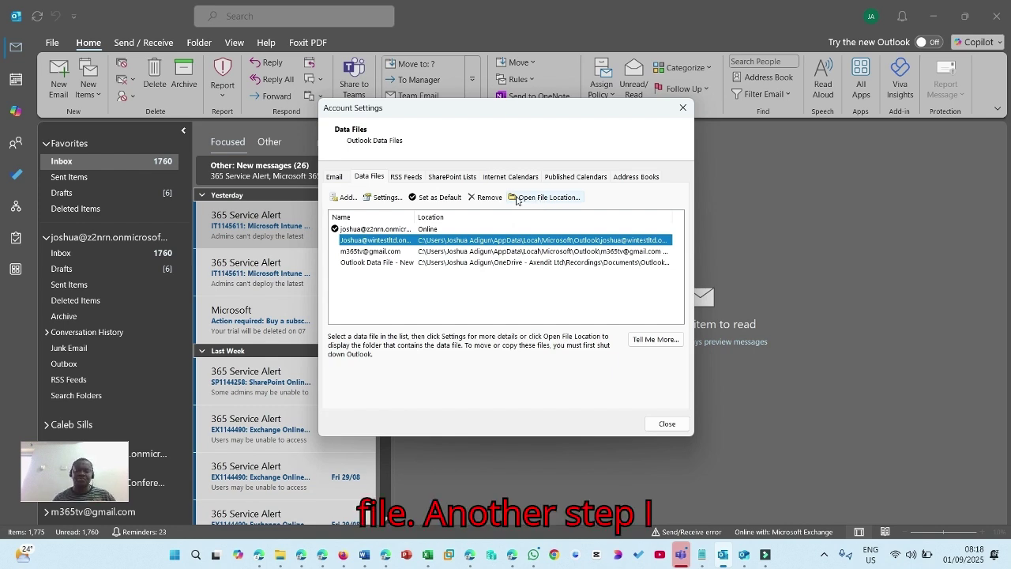
left_click(684, 108)
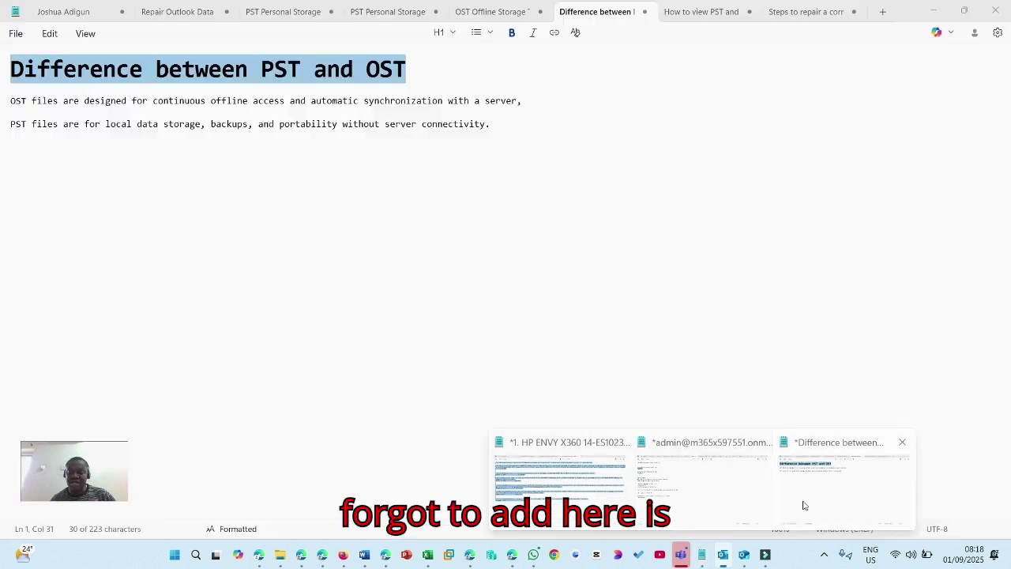
Step: Switch to the Notepad notes on repairing a corrupt data file and add the line "Delete the OST, close Outlook, and then re-launch Outlook" under the heading
left_click(803, 506)
left_click(545, 123)
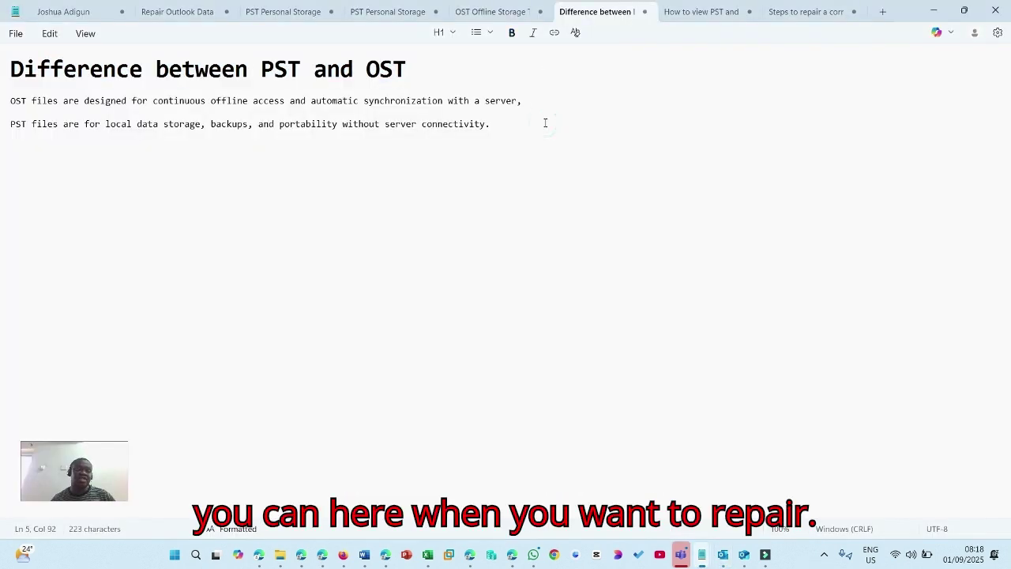
left_click(817, 10)
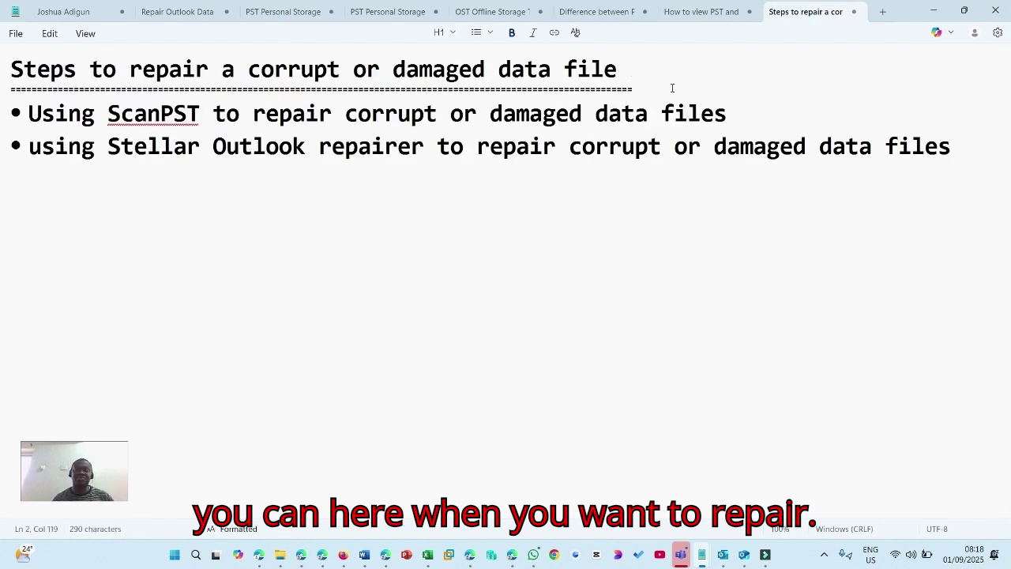
left_click(653, 87)
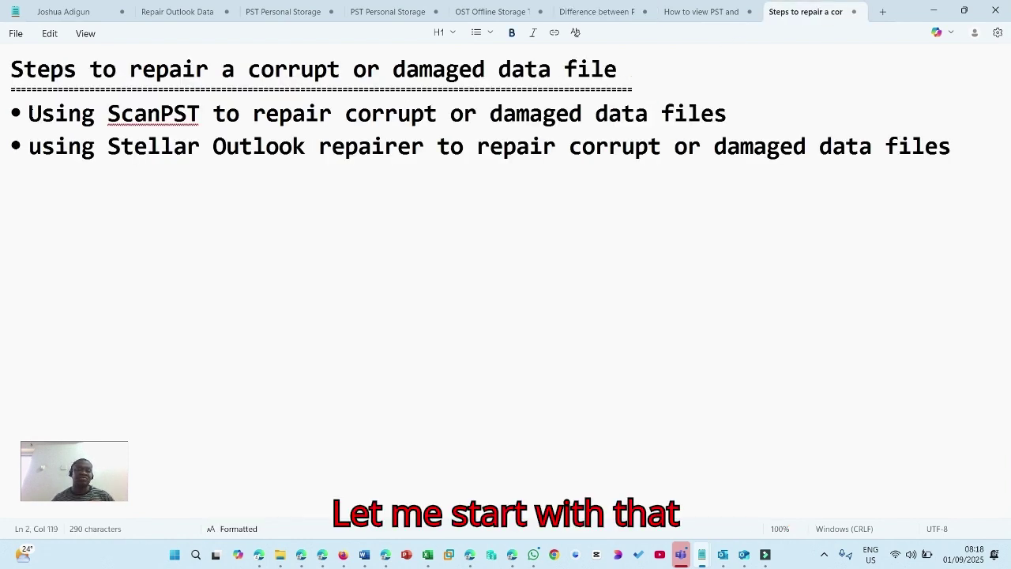
key("Return")
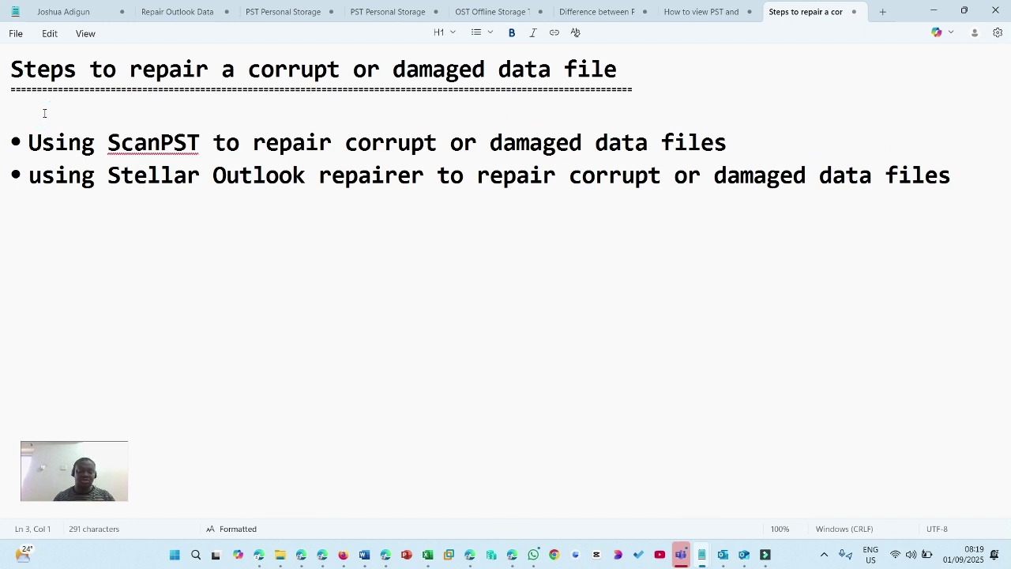
type("D")
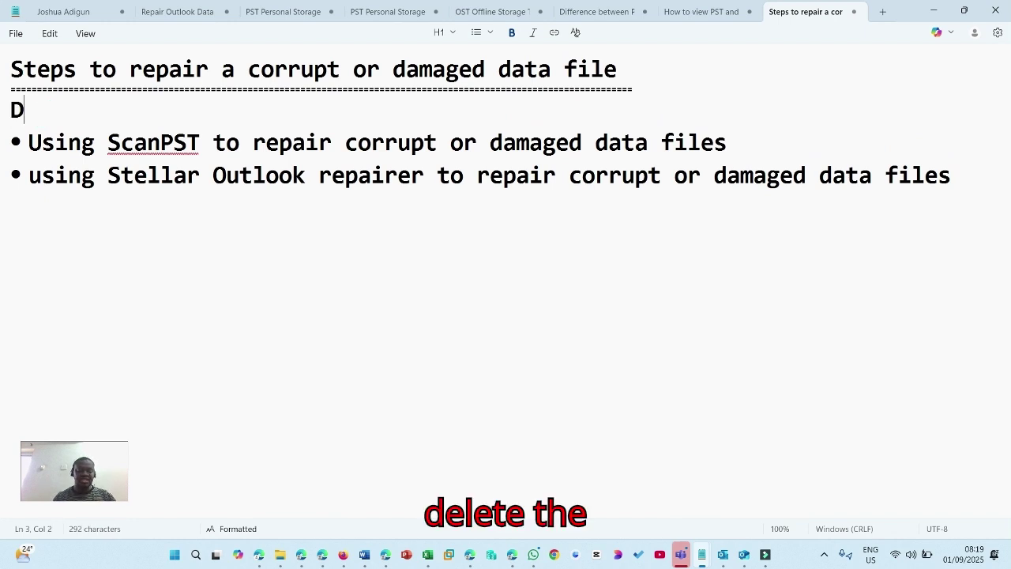
type("elete teh")
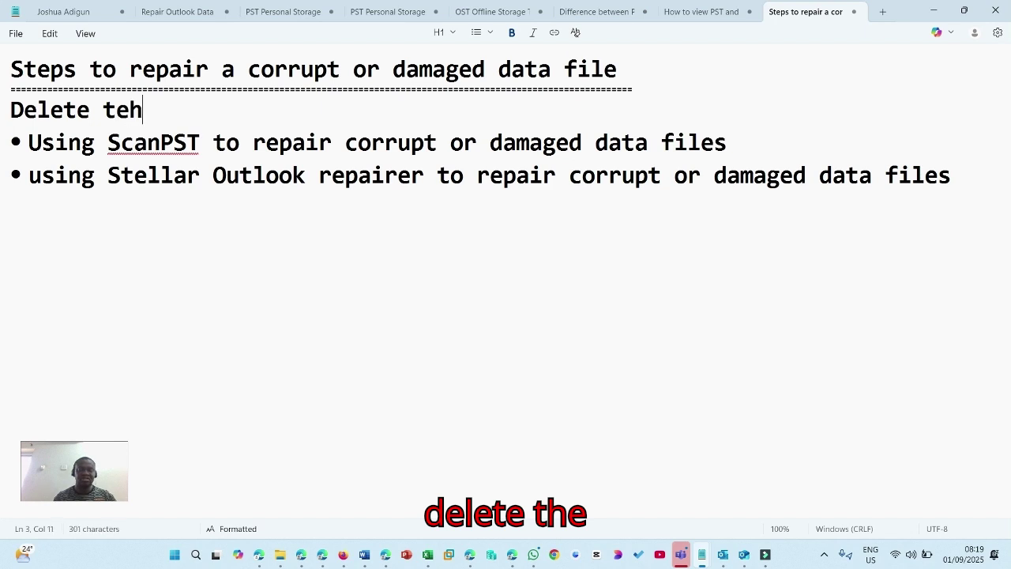
key("BackSpace")
key("BackSpace")
type("he OST")
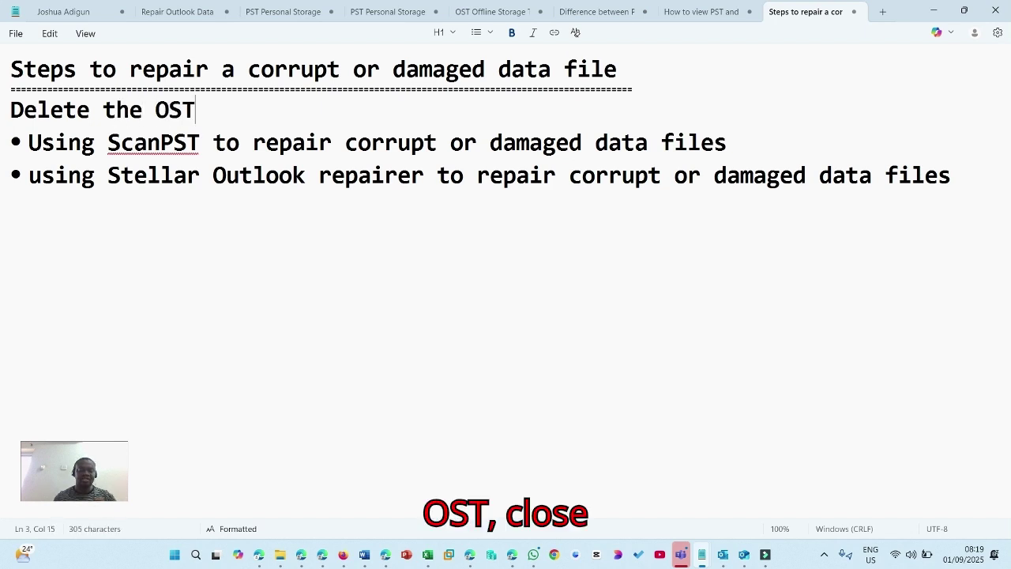
type(", close out")
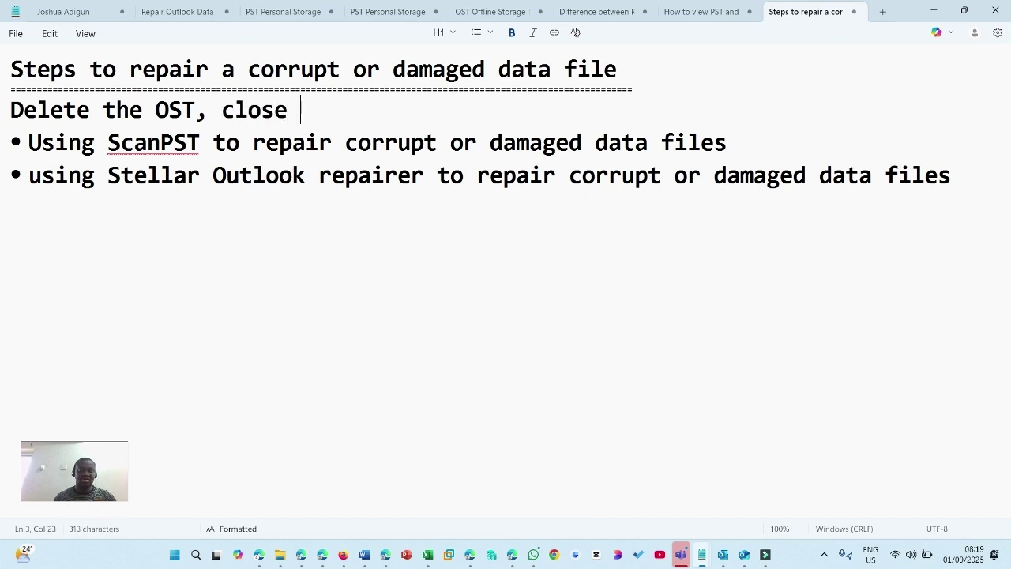
key("BackSpace")
key("BackSpace")
key("BackSpace")
type("Out")
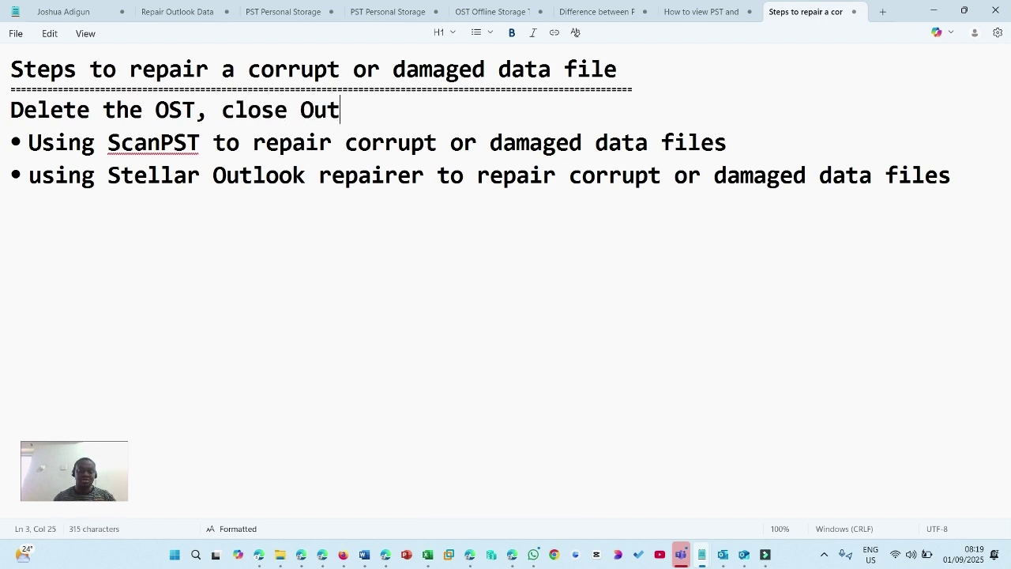
type("look, and th")
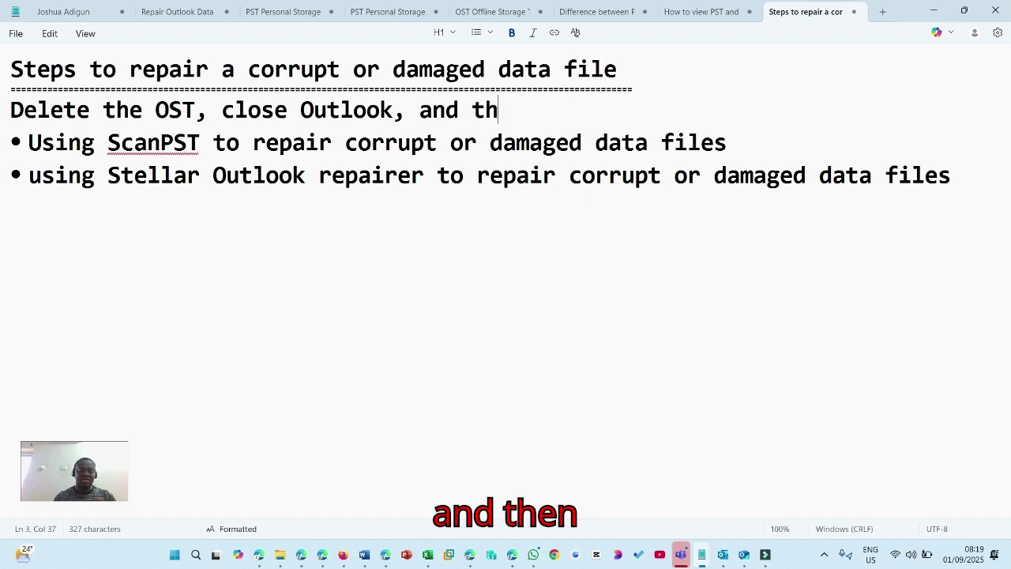
type("en re-la")
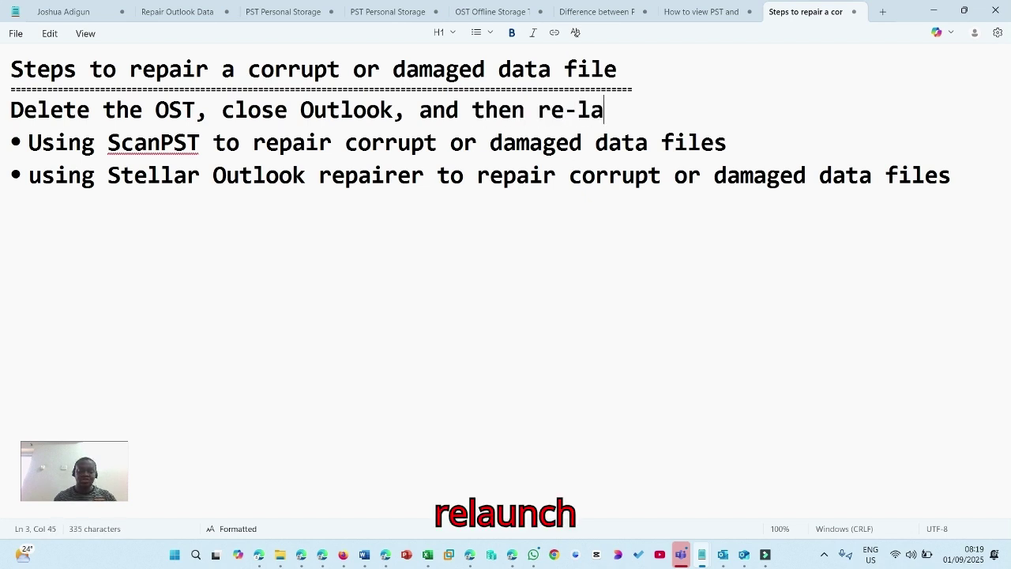
type("unch t")
key("BackSpace")
type("=")
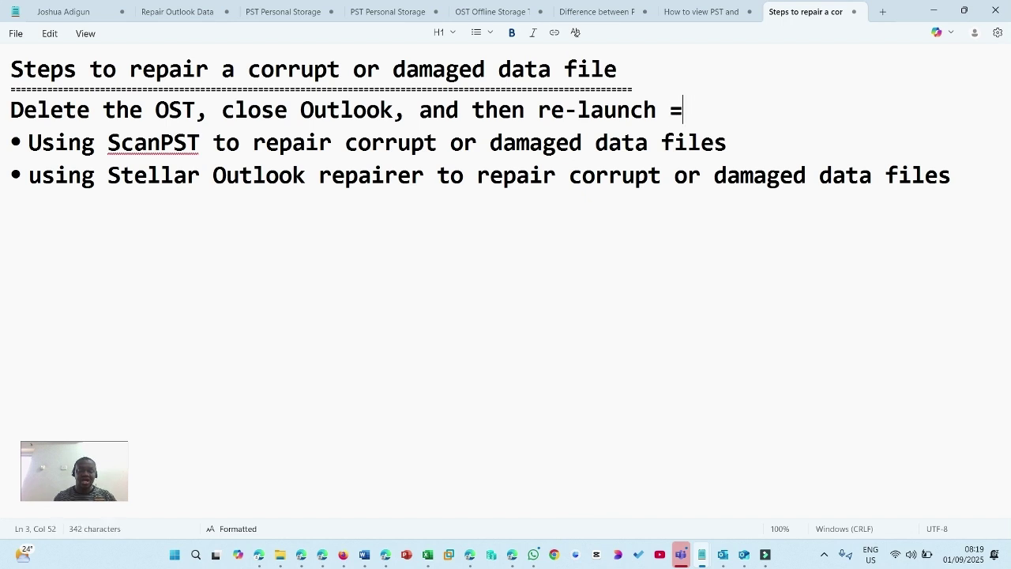
key("BackSpace")
key("BackSpace")
type("Outlook")
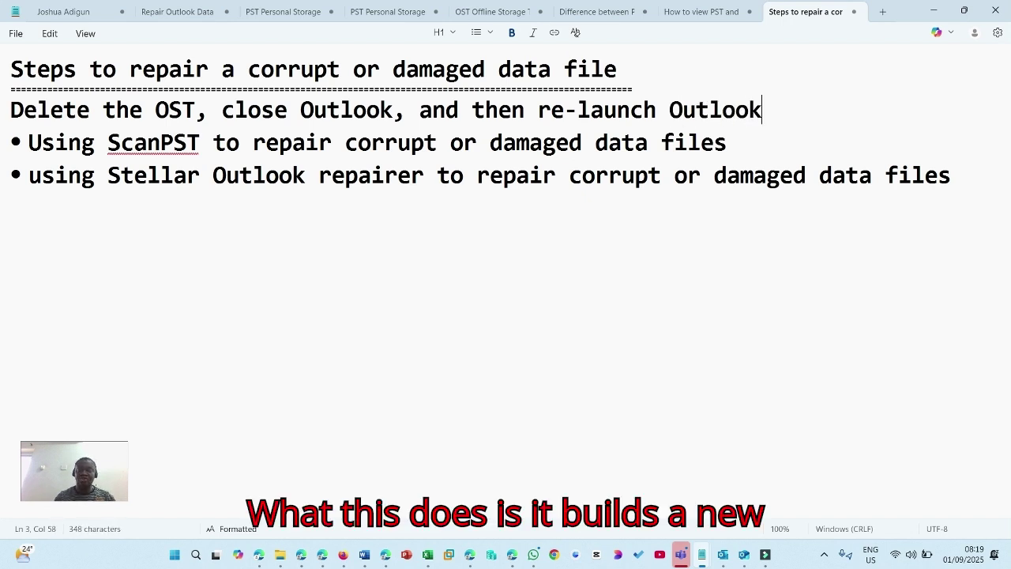
Step: Format the new line about deleting the OST as a bulleted list item
left_click(13, 101)
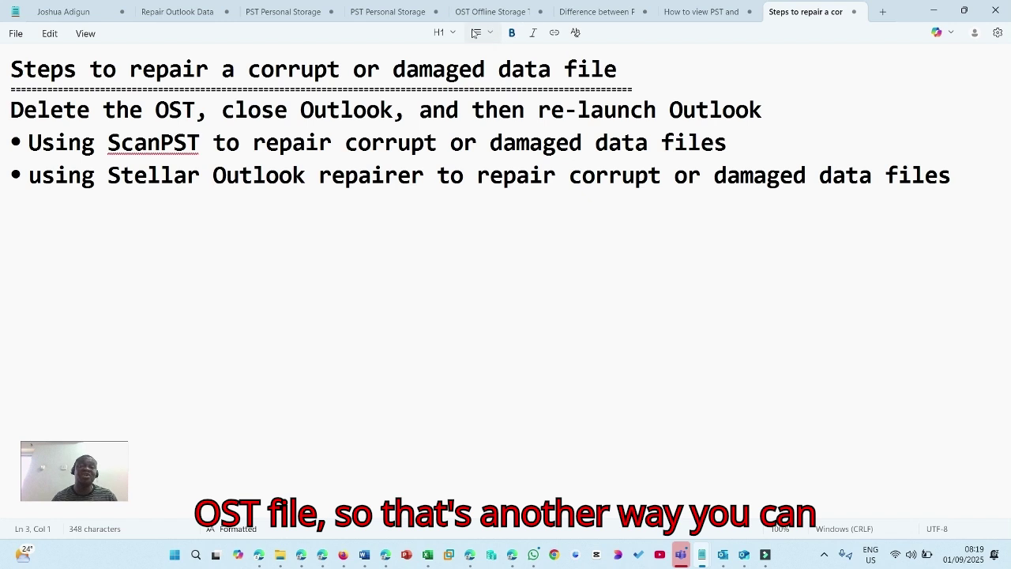
left_click(477, 32)
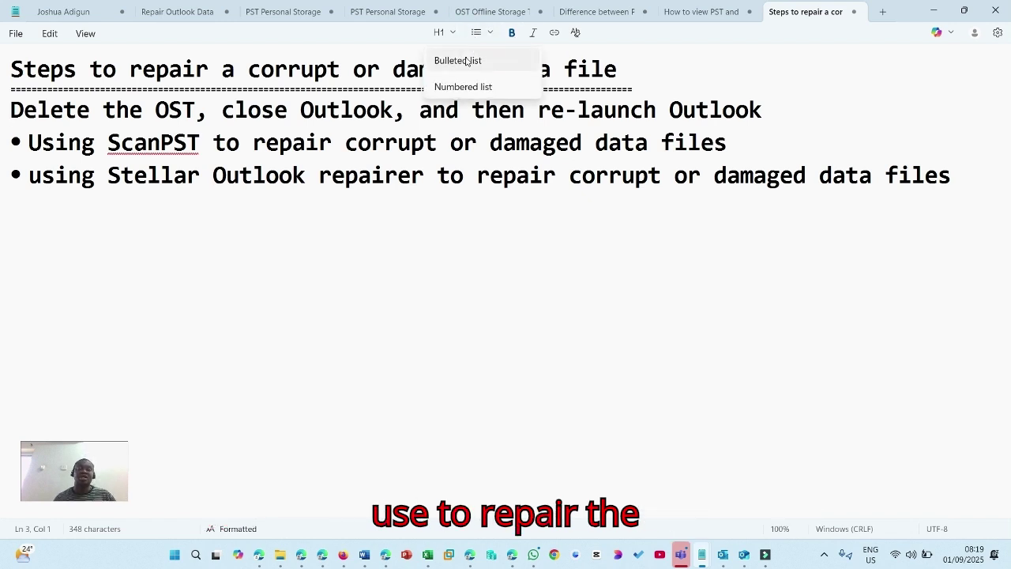
left_click(463, 60)
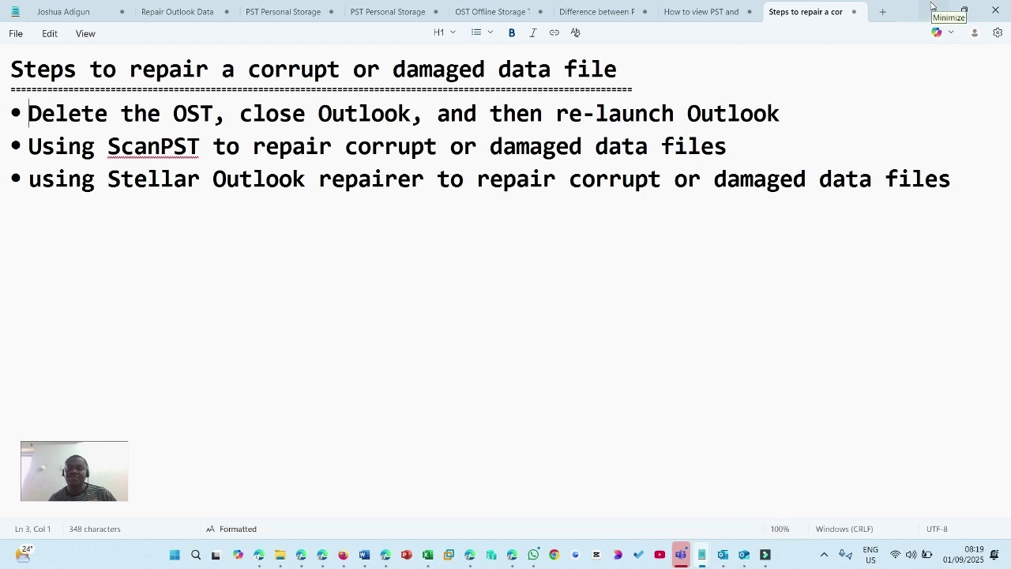
Step: Review the note on viewing PST and OST files, and check the Outlook Data Files settings in new Outlook
left_click(720, 11)
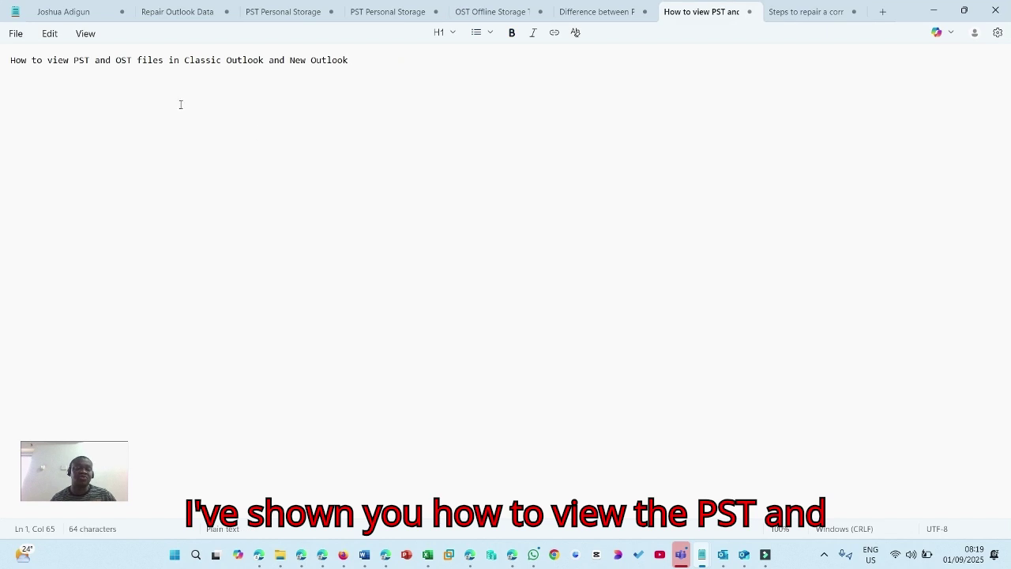
left_click(933, 11)
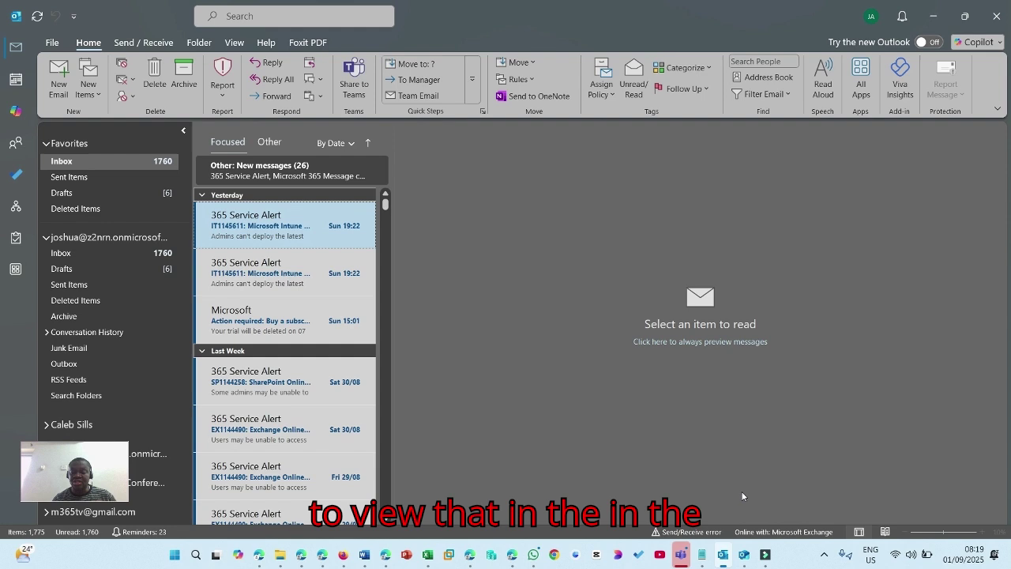
left_click(744, 555)
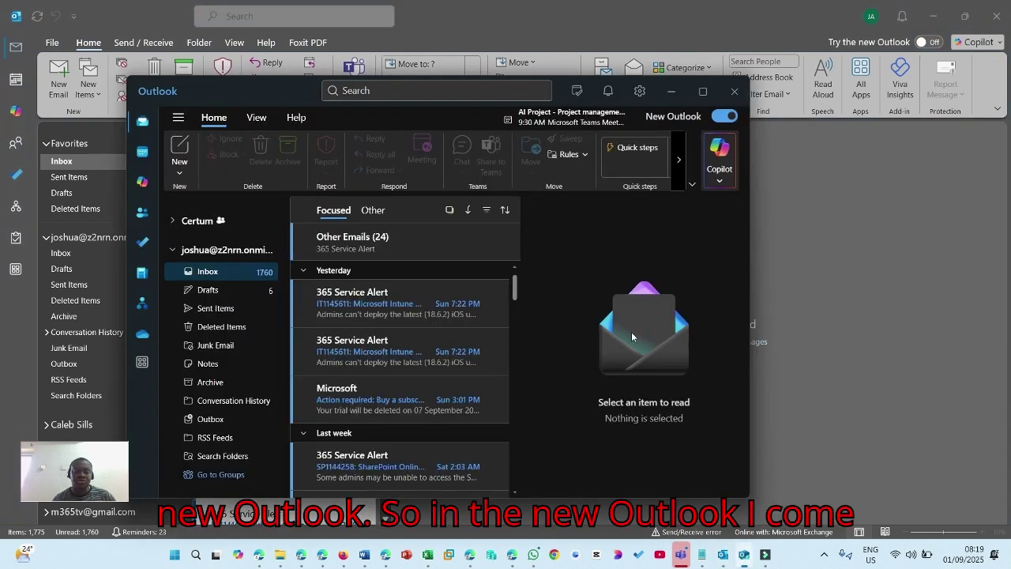
left_click(641, 100)
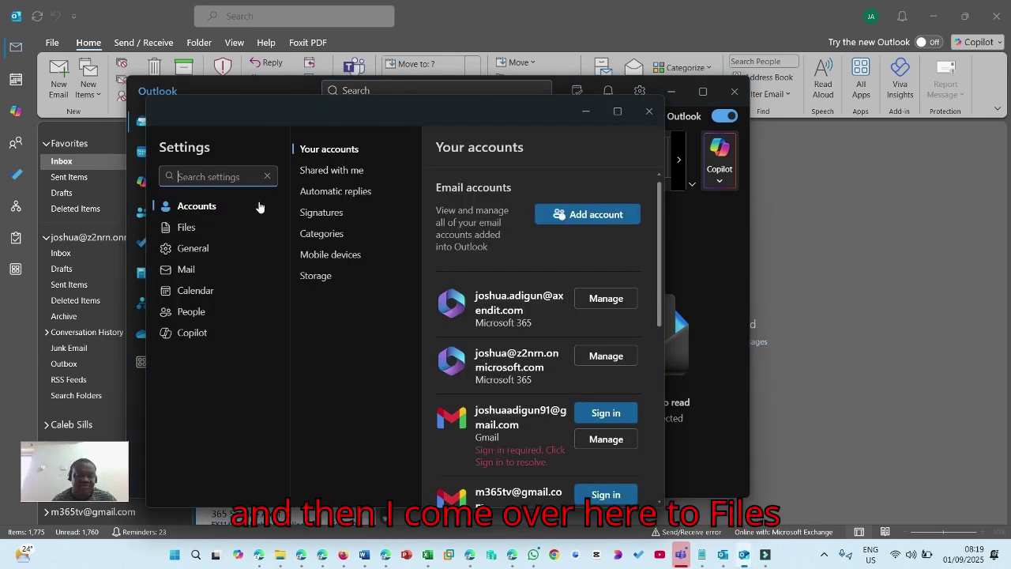
left_click(188, 226)
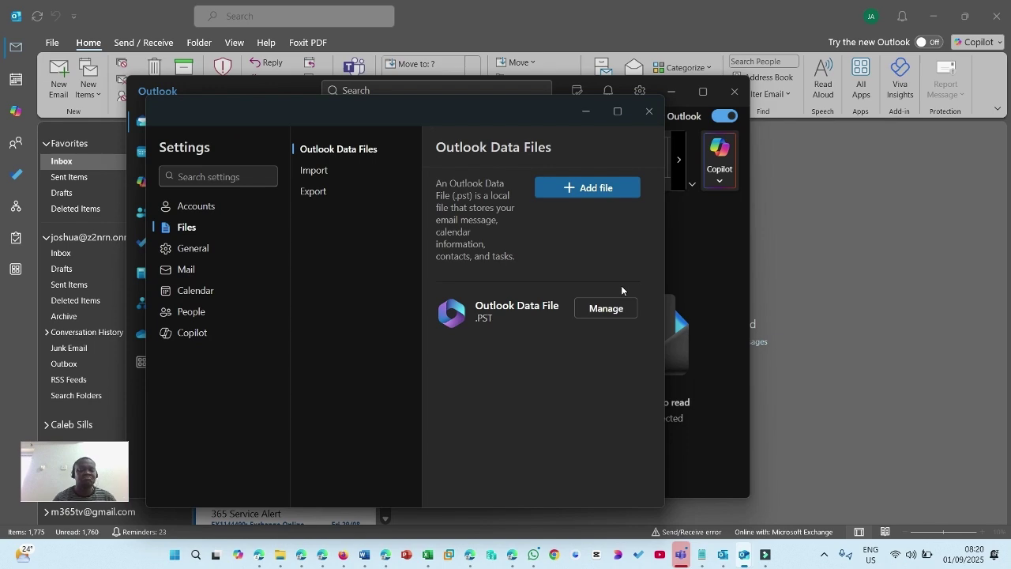
left_click(650, 113)
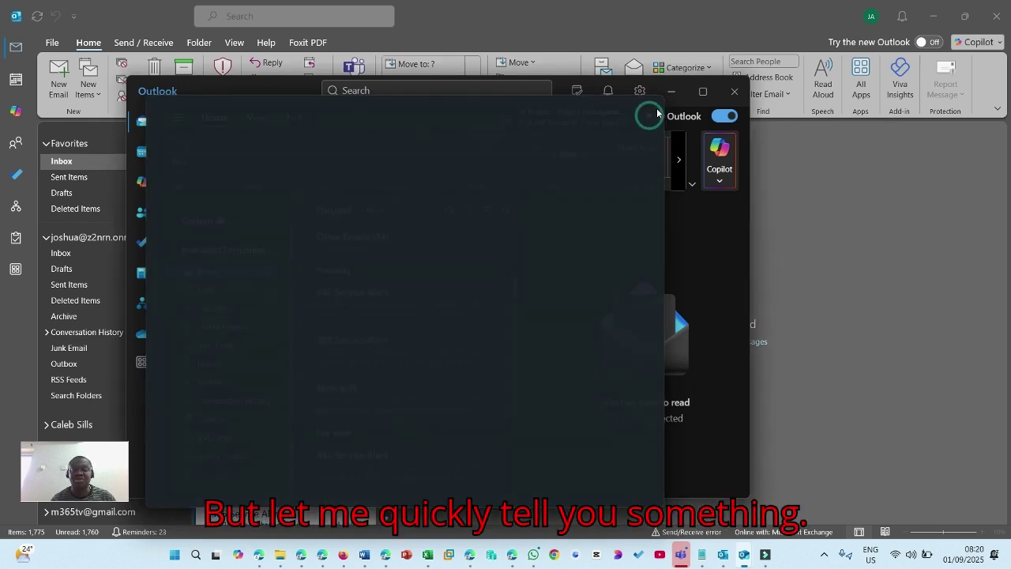
left_click(734, 91)
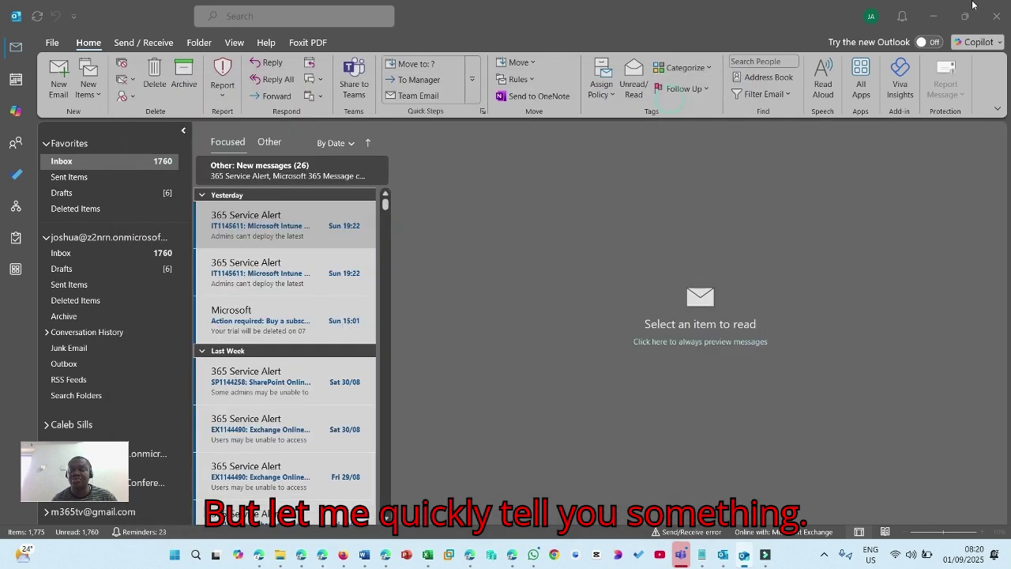
Step: Switch to the Microsoft overview article in Edge and highlight the statement "New Outlook doesn't use .ost files"
left_click(934, 15)
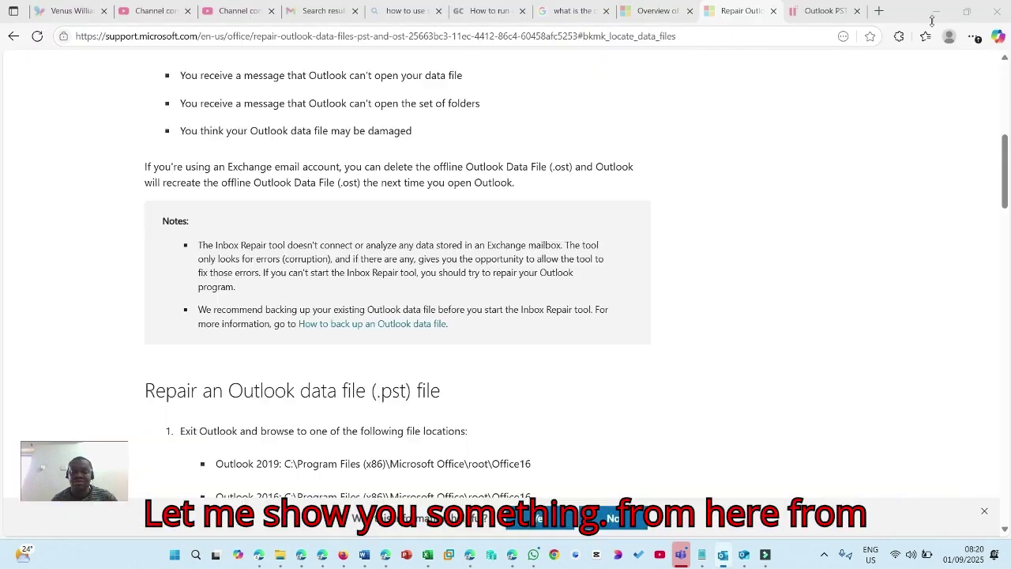
left_click(648, 15)
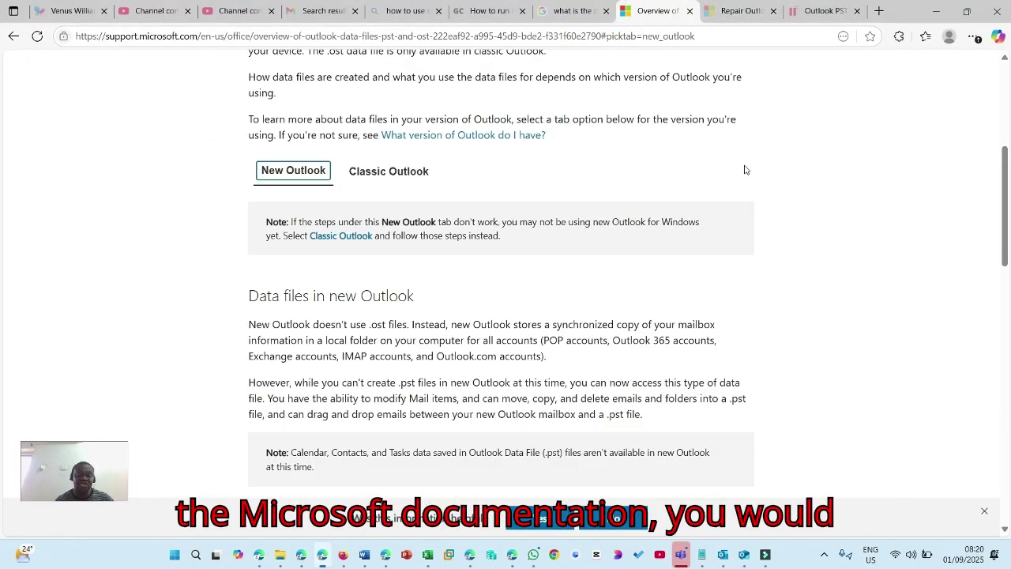
scroll(745, 171, "down", 1)
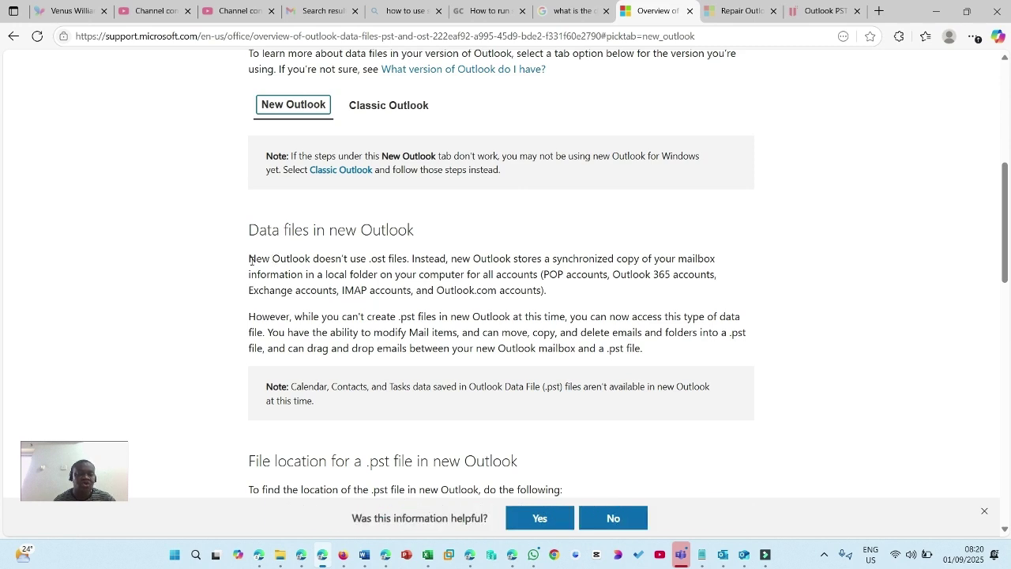
left_click_drag(249, 259, 408, 264)
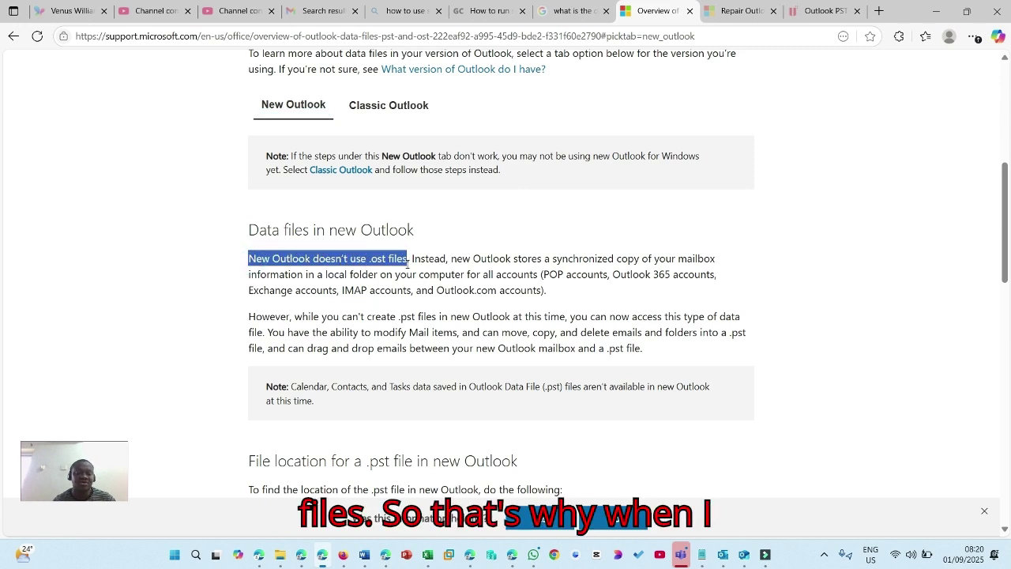
Step: Return to new Outlook and display the Outlook Data Files settings again
left_click(745, 559)
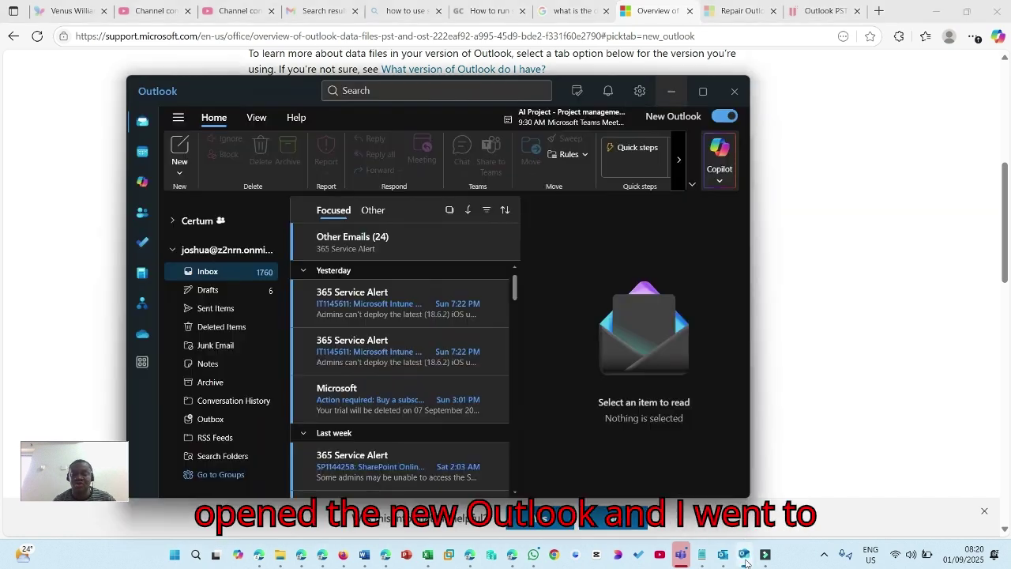
left_click(640, 93)
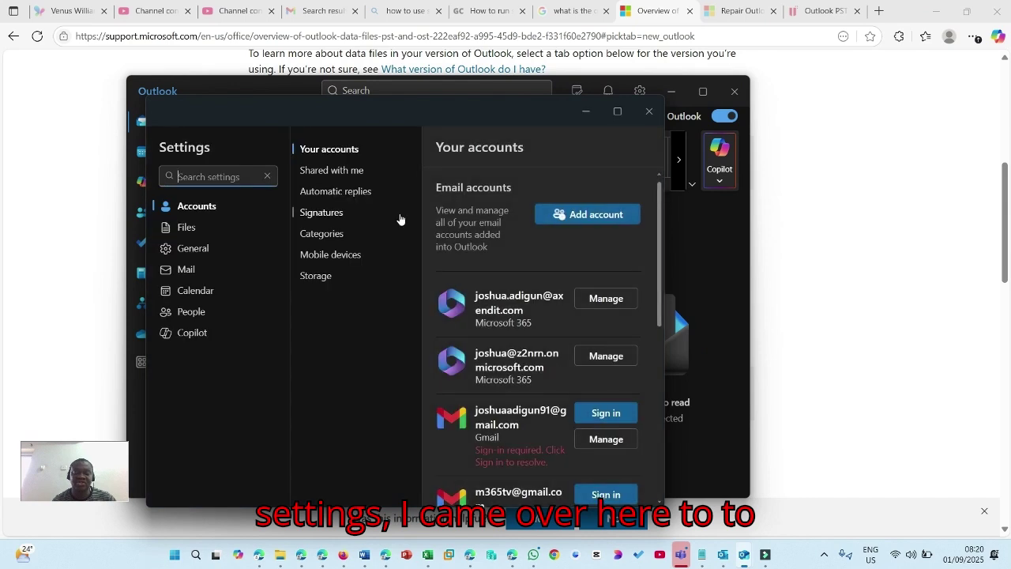
left_click(189, 228)
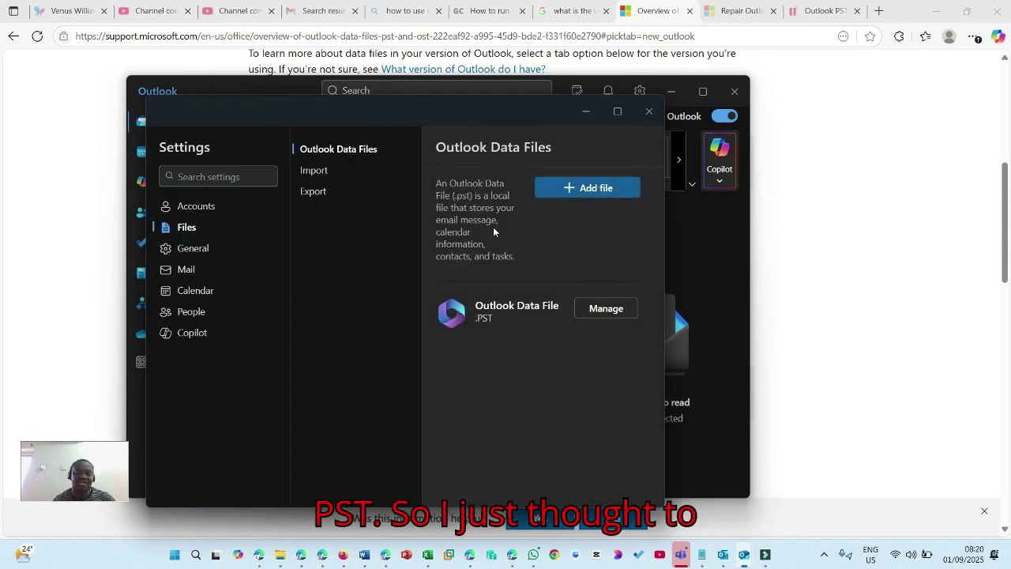
Step: Close the new Outlook settings and display the Notepad note on steps to repair a corrupt or damaged data file
left_click(648, 112)
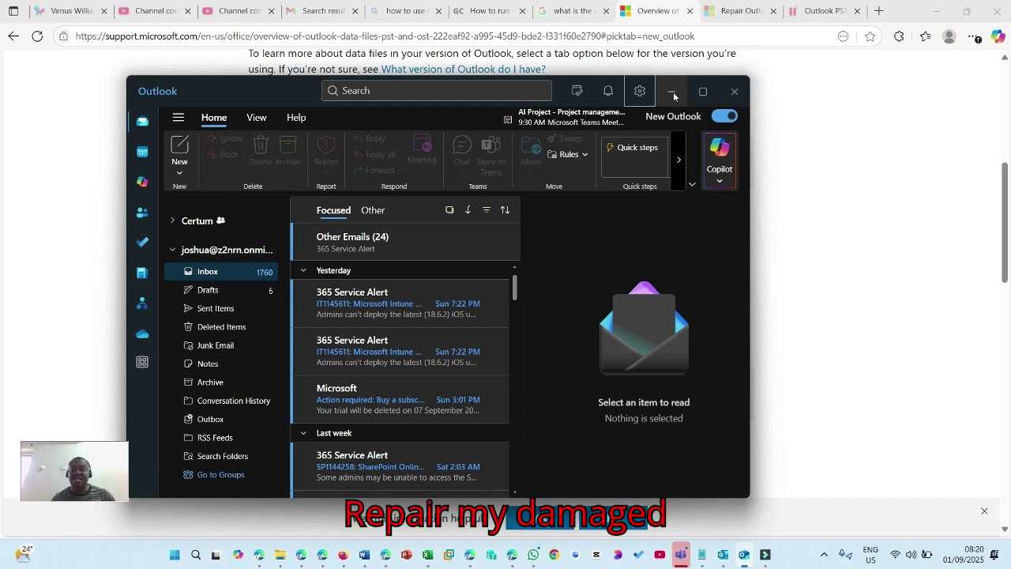
left_click(673, 94)
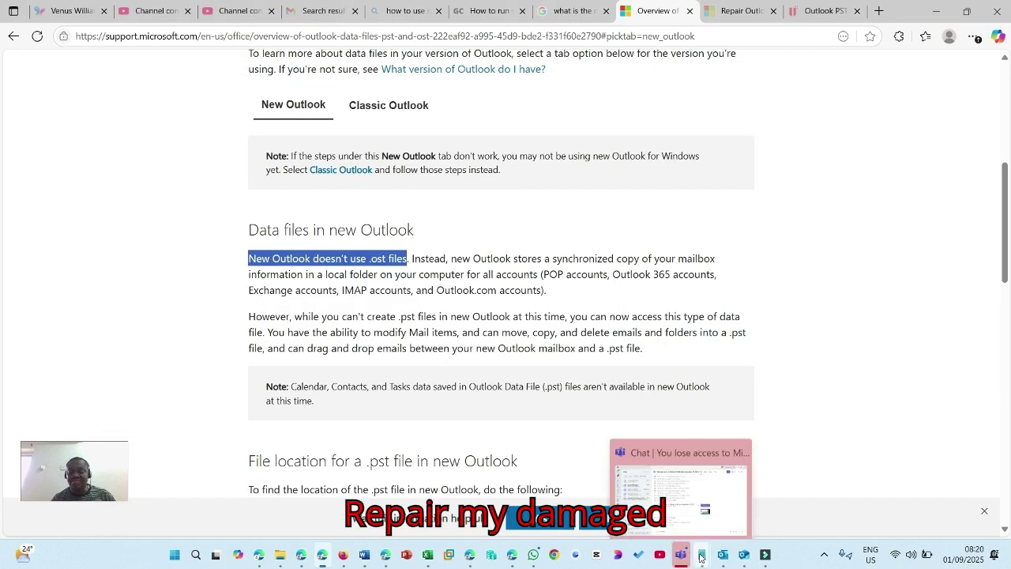
mouse_move(708, 553)
left_click(860, 479)
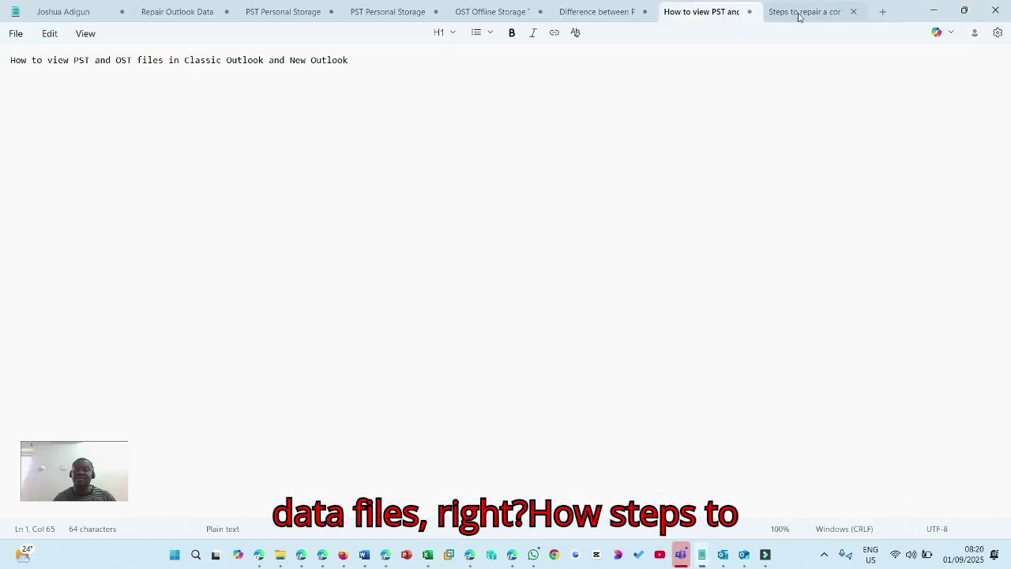
left_click(798, 16)
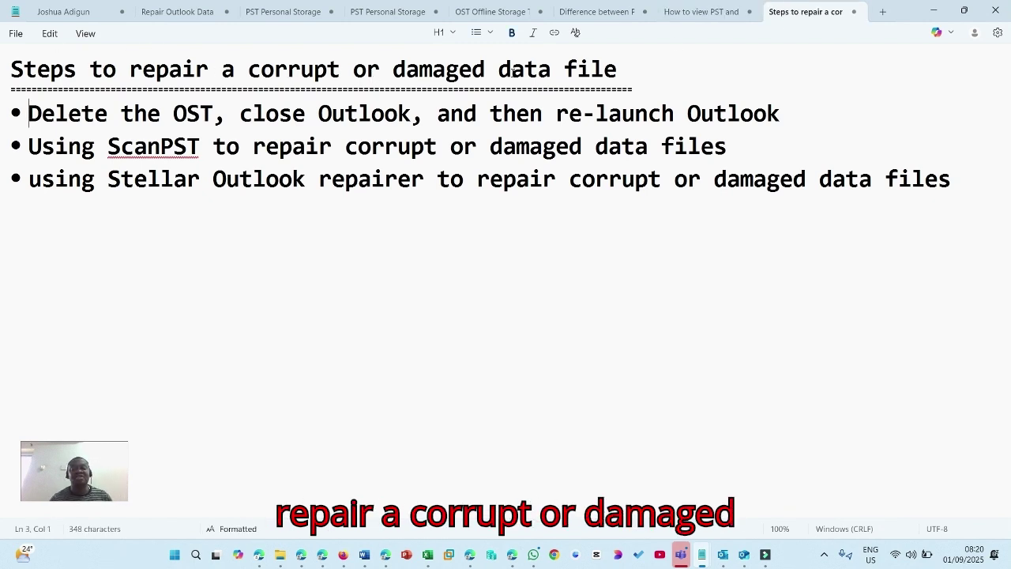
Step: Switch to classic Outlook and display the data files list in Account Settings
left_click(723, 554)
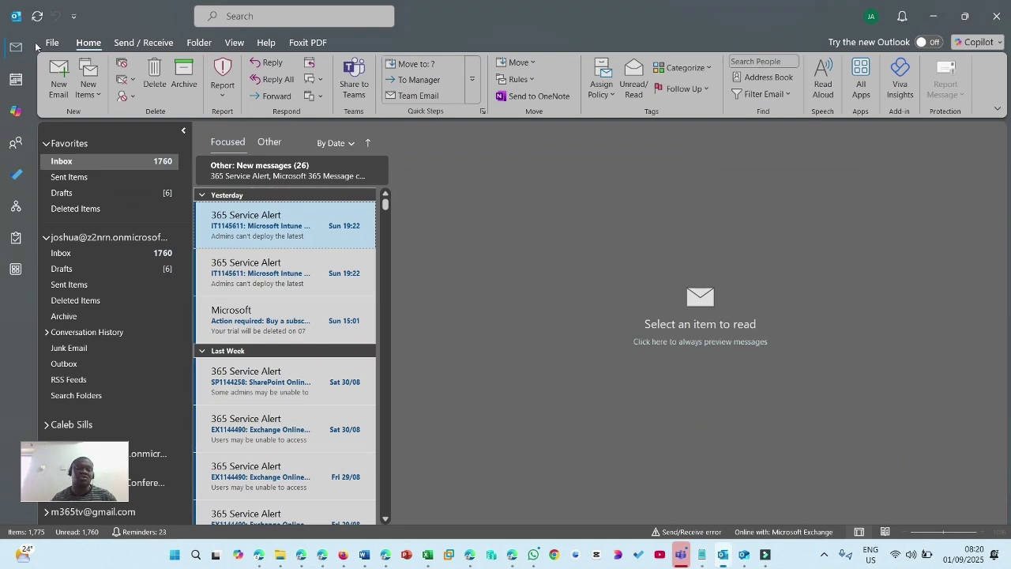
left_click(52, 43)
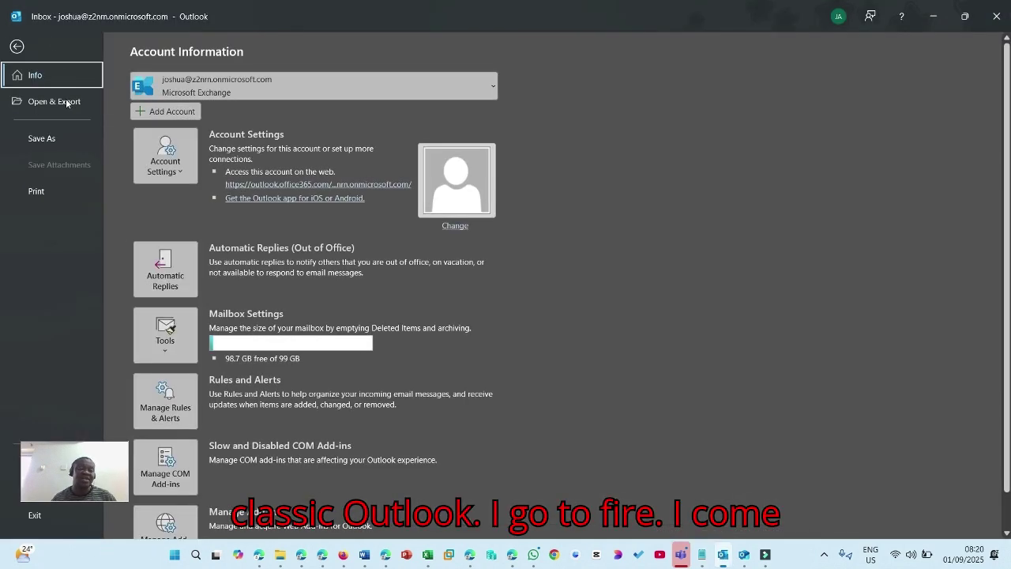
left_click(177, 171)
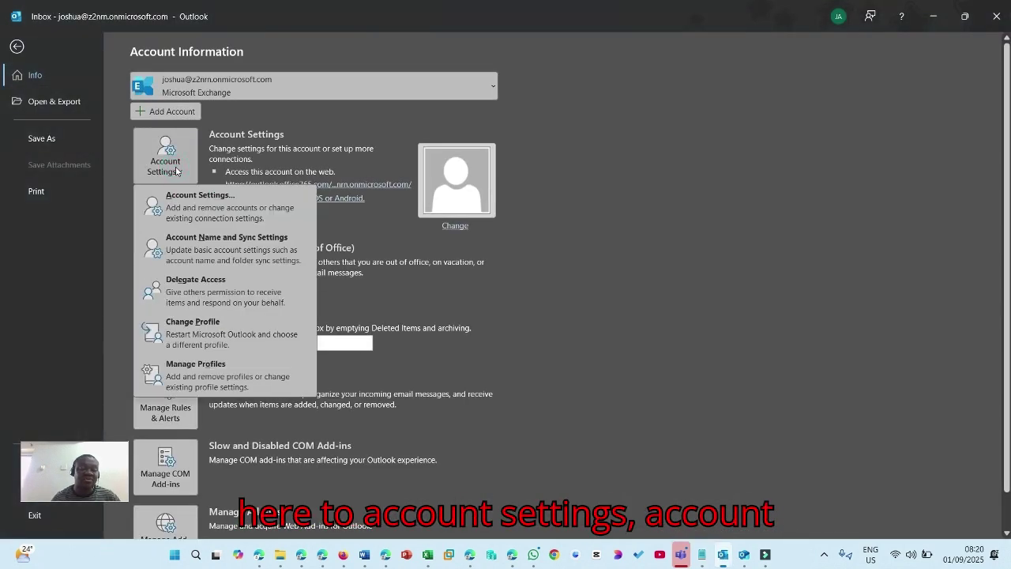
left_click(195, 209)
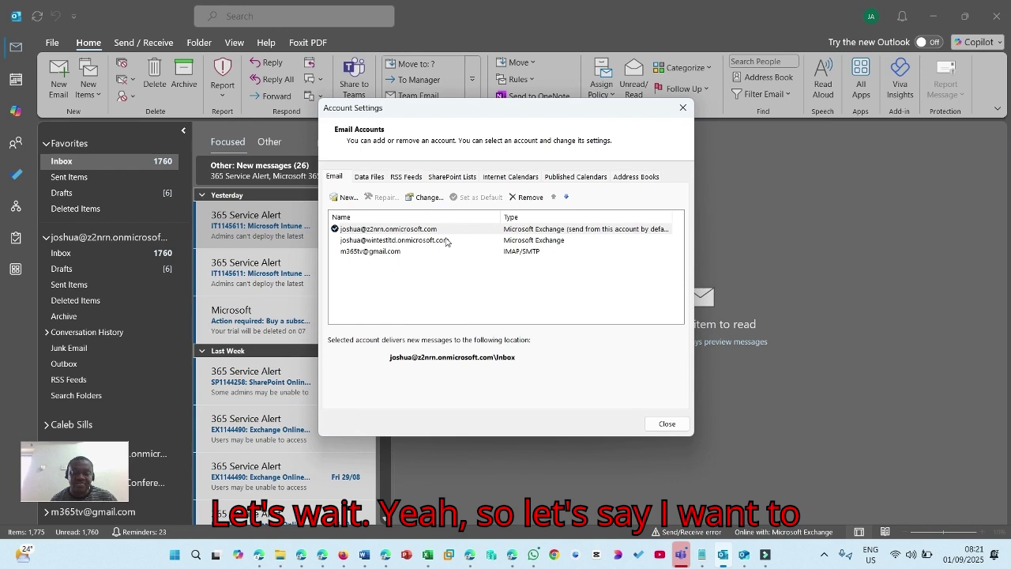
left_click(419, 229)
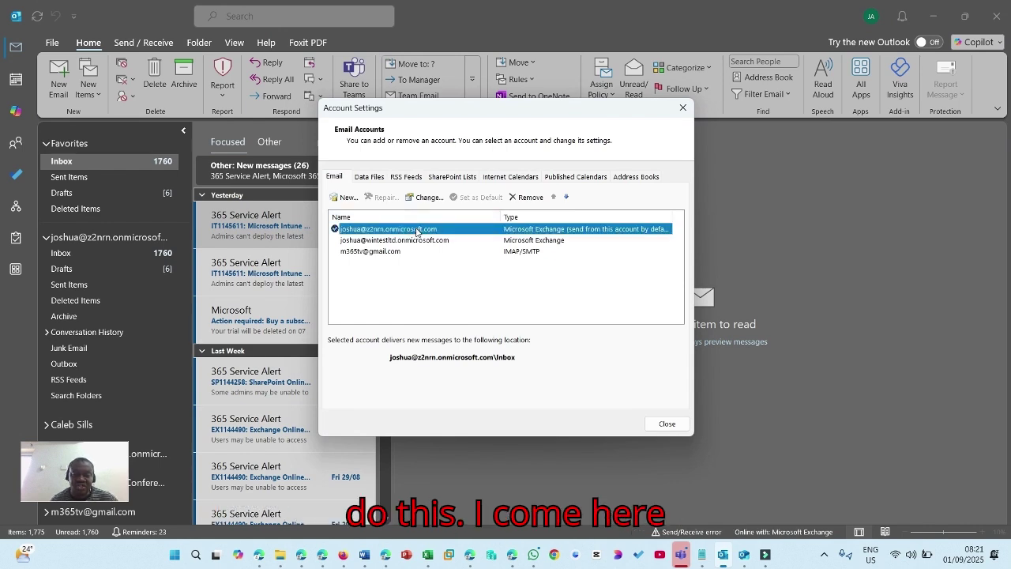
left_click(377, 179)
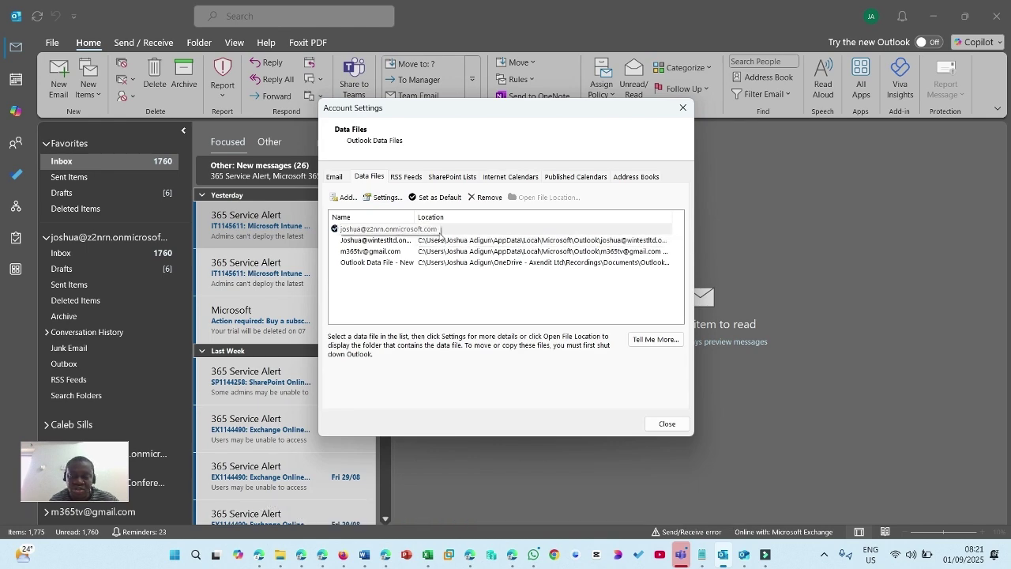
Step: Open the file location of the wintestltd account's Outlook data file
left_click(460, 230)
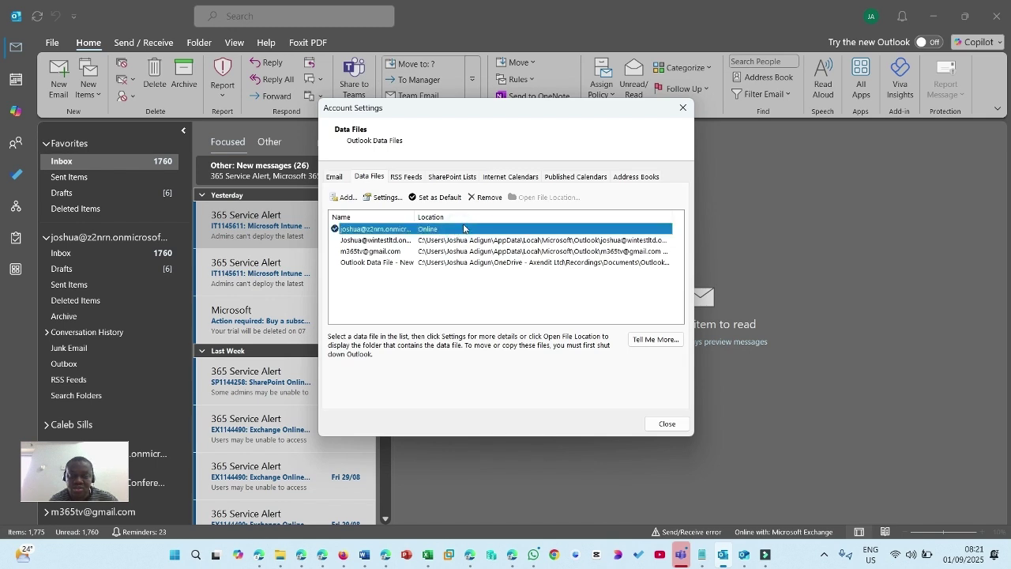
left_click(411, 240)
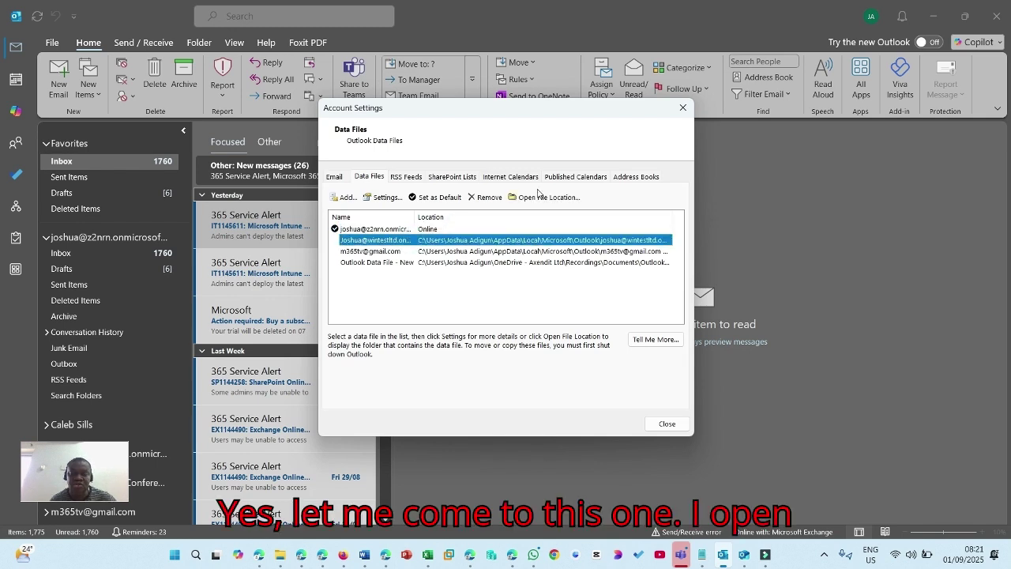
left_click(545, 199)
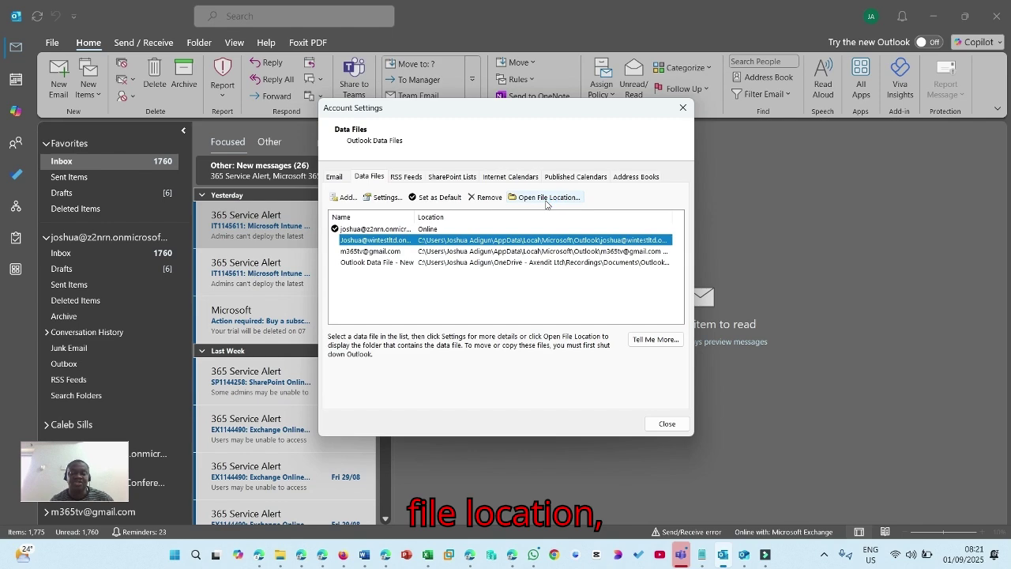
left_click(546, 199)
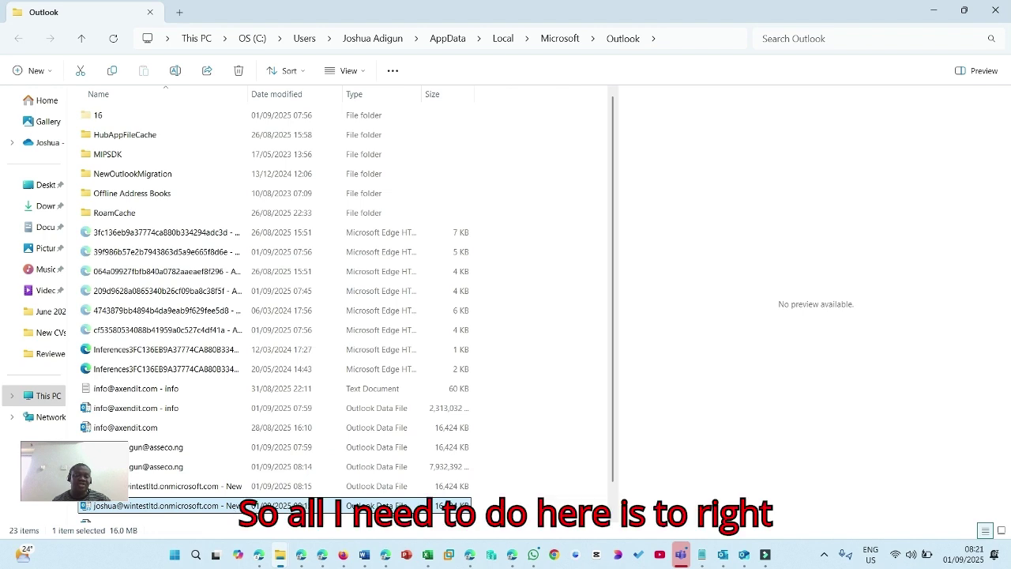
Step: Show the delete option for the selected wintestltd data file without using it, and minimize the File Explorer window
right_click(245, 508)
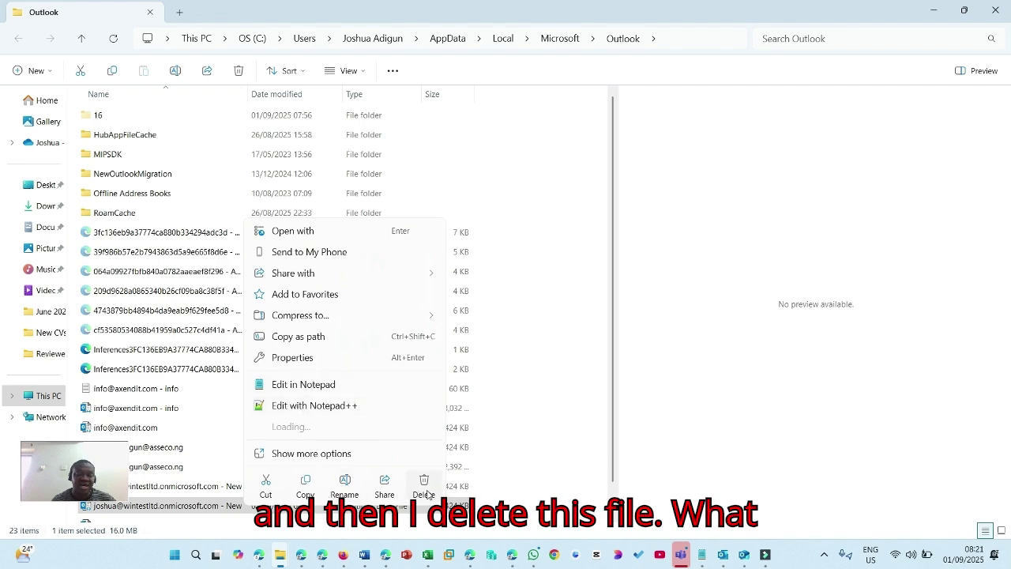
left_click(932, 11)
left_click(932, 11)
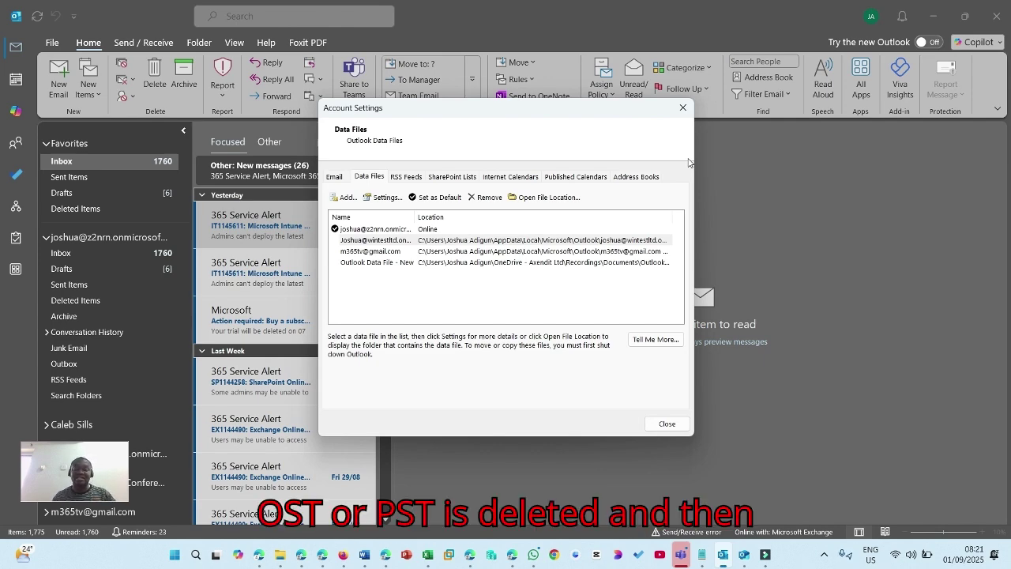
Step: Close the Account Settings dialog and display classic Outlook's Account Information page
left_click(668, 423)
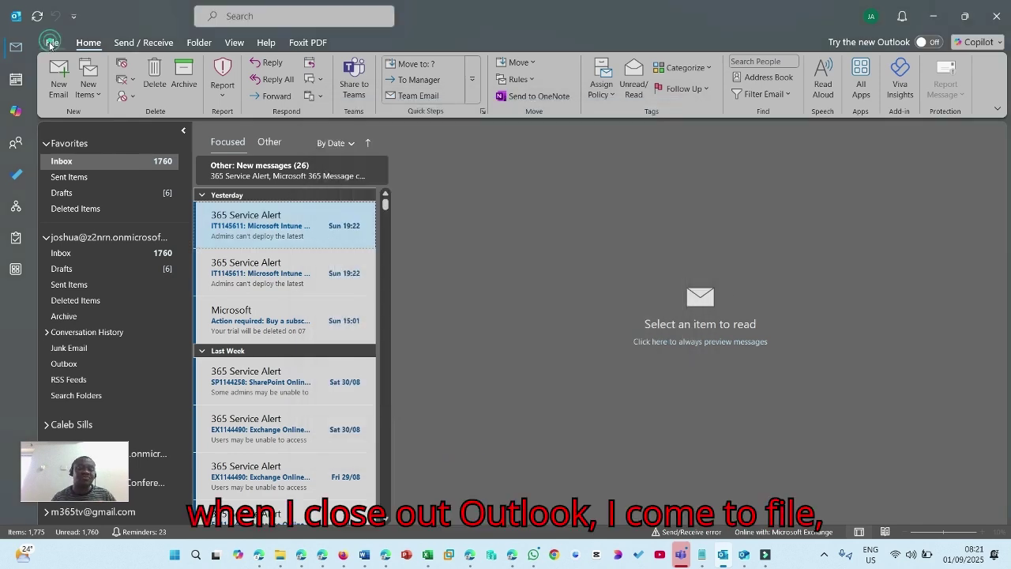
left_click(50, 42)
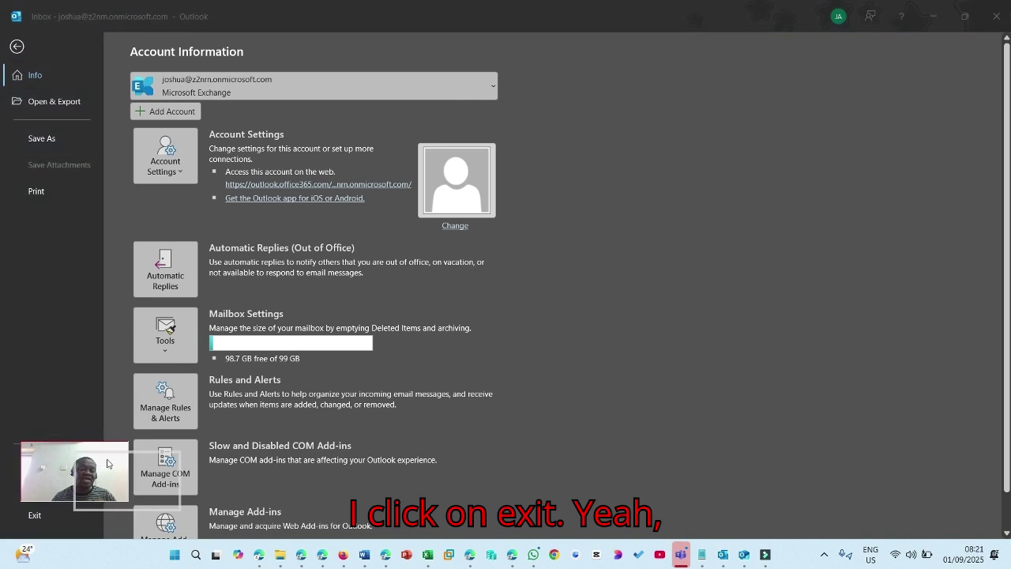
left_click_drag(65, 456, 154, 471)
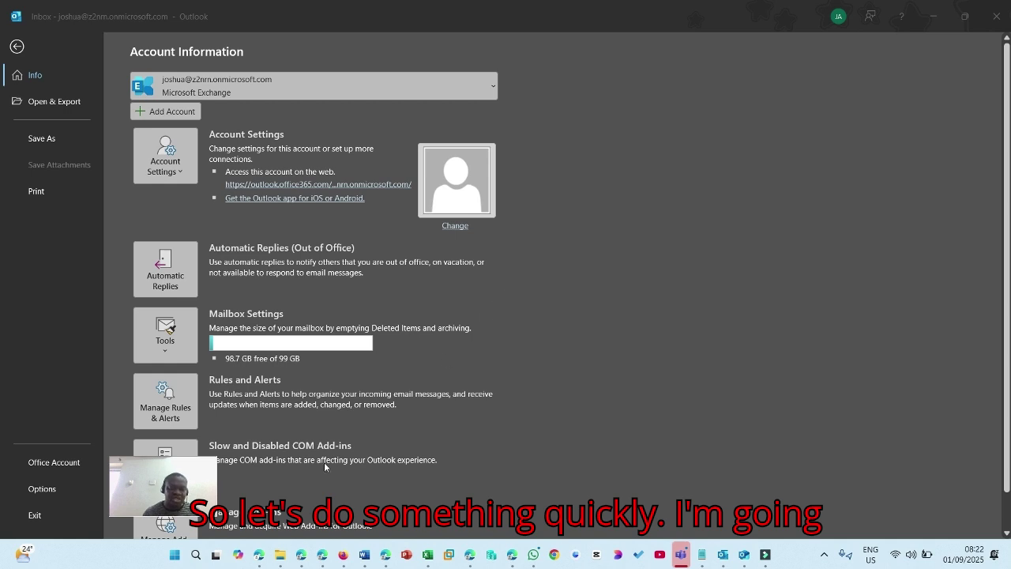
Step: Return to the Outlook folder in File Explorer and try to delete the selected wintestltd data file
mouse_move(280, 553)
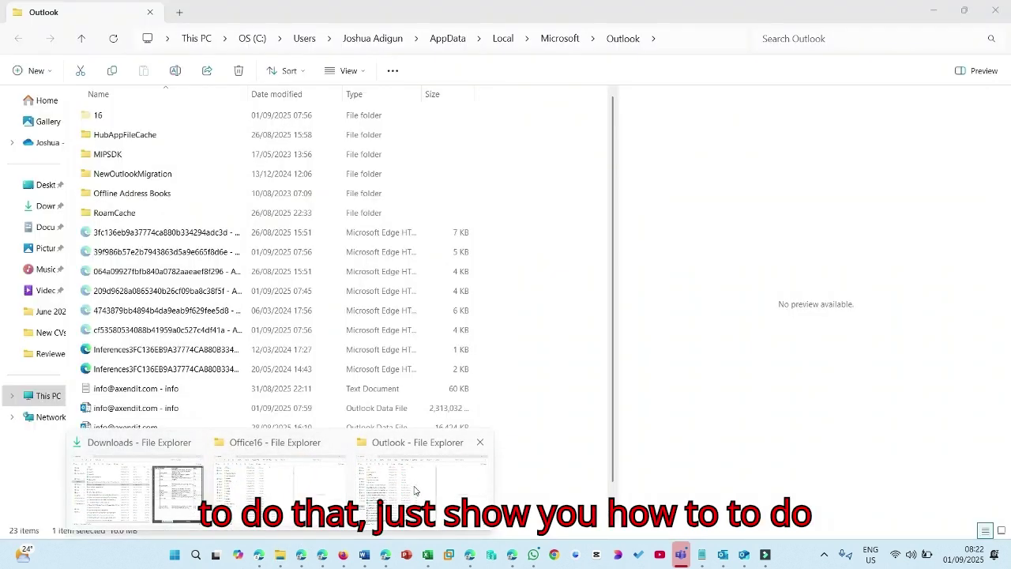
left_click(420, 483)
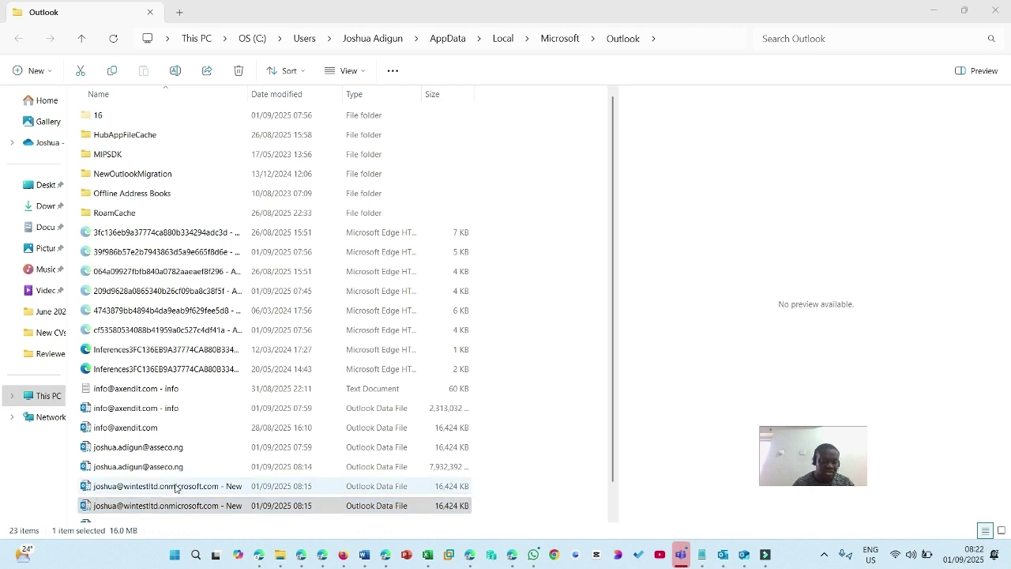
scroll(253, 429, "down", 1)
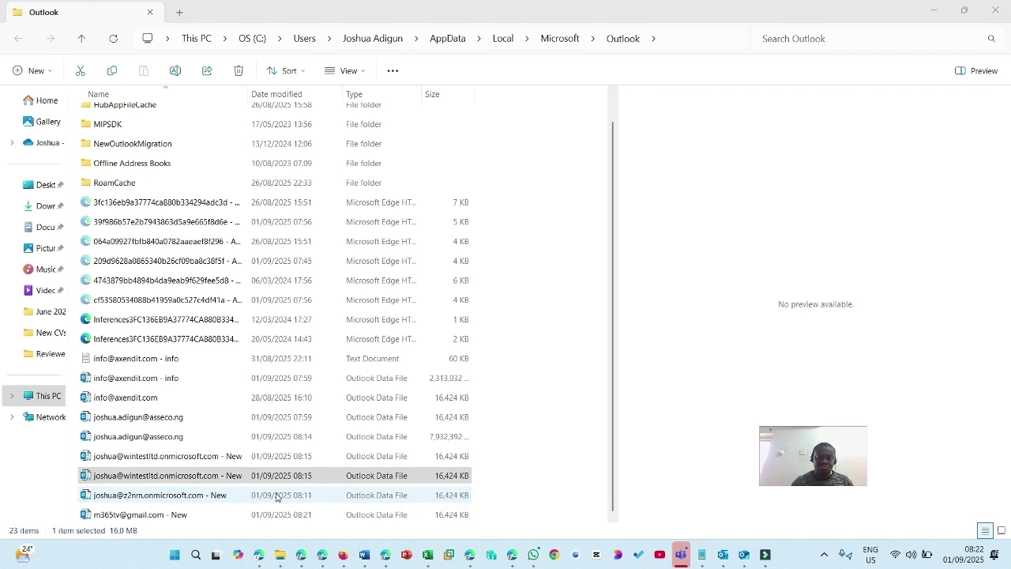
left_click(183, 477)
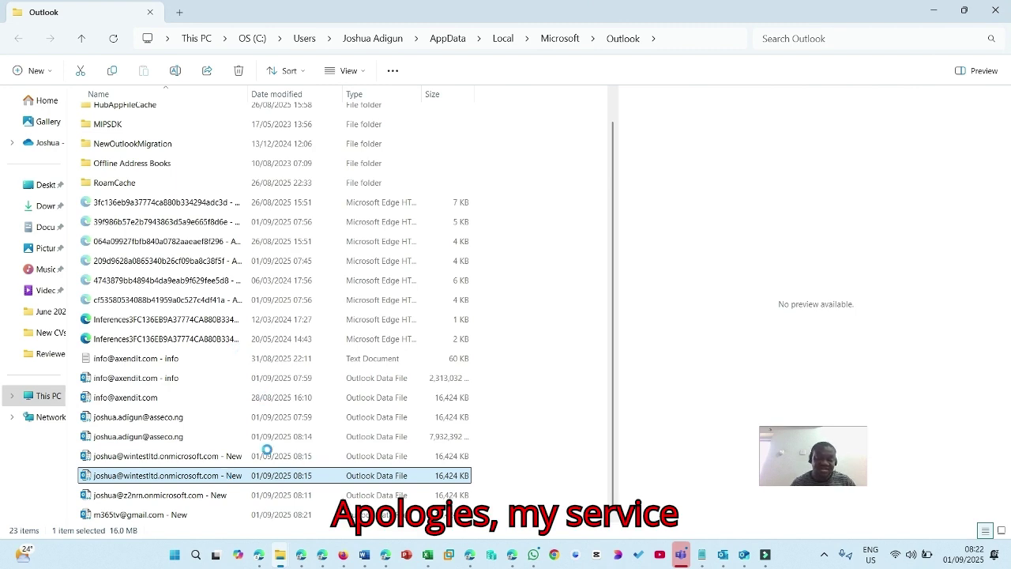
right_click(253, 473)
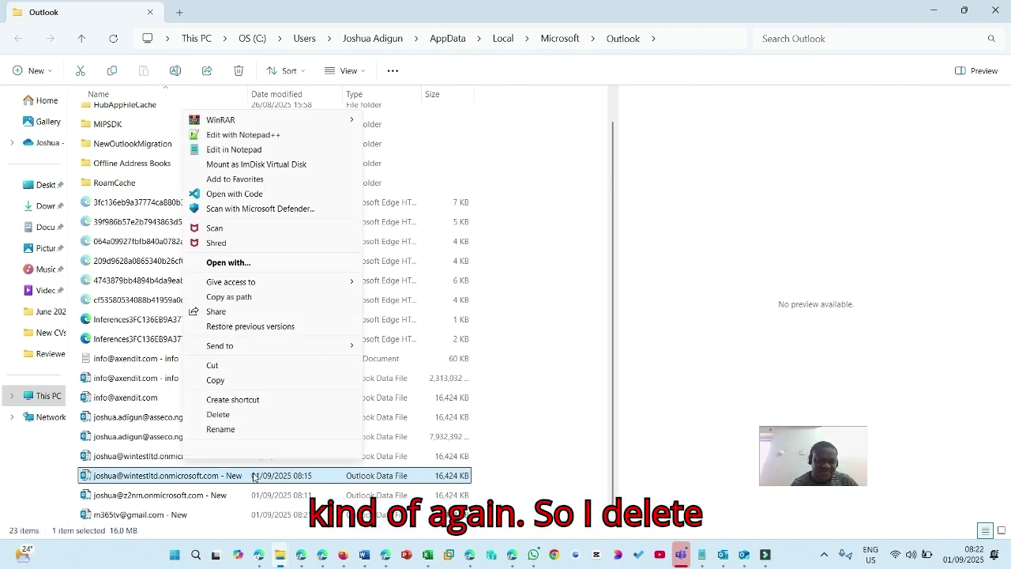
left_click(225, 415)
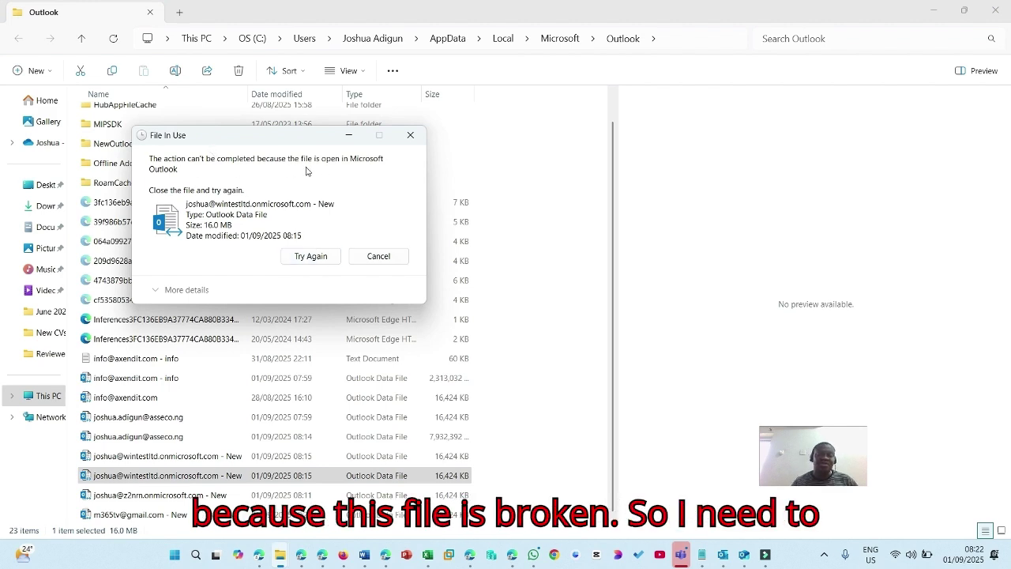
Step: Switch back to classic Outlook and exit the application
mouse_move(724, 562)
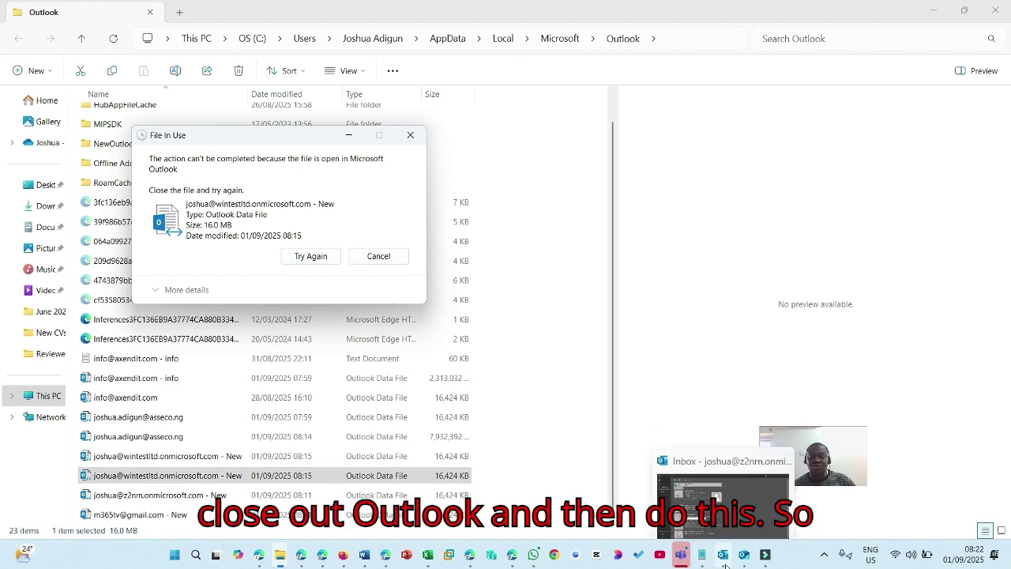
left_click(726, 562)
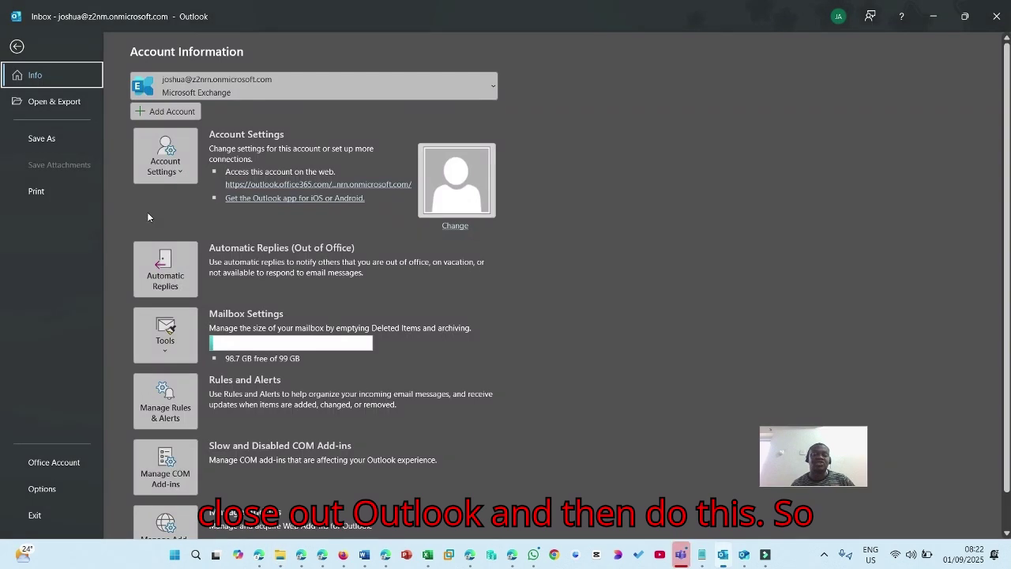
left_click(34, 515)
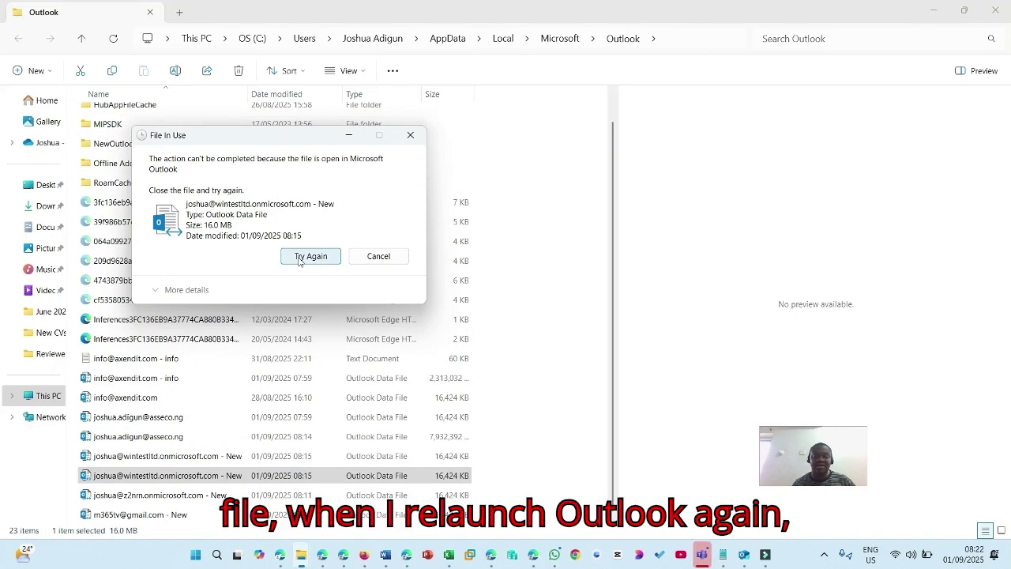
Step: Retry deleting the wintestltd data file, then cancel the deletion and close the folder window
left_click(308, 256)
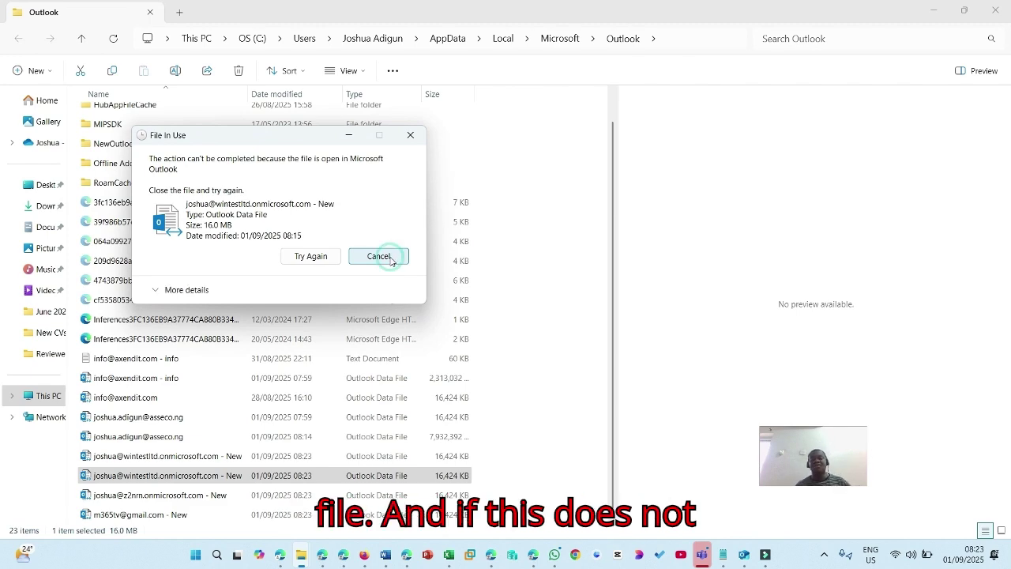
left_click(390, 259)
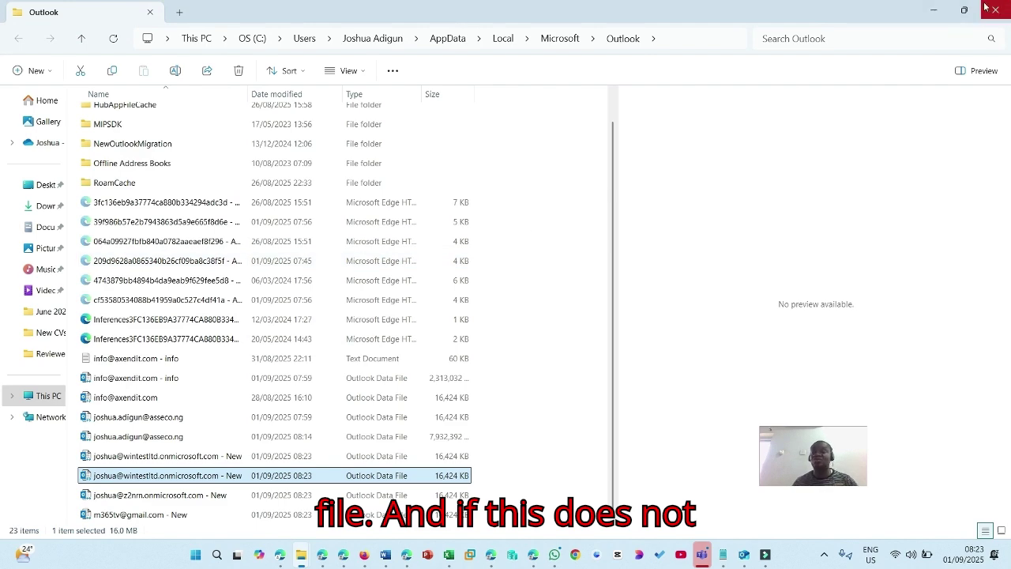
left_click(993, 8)
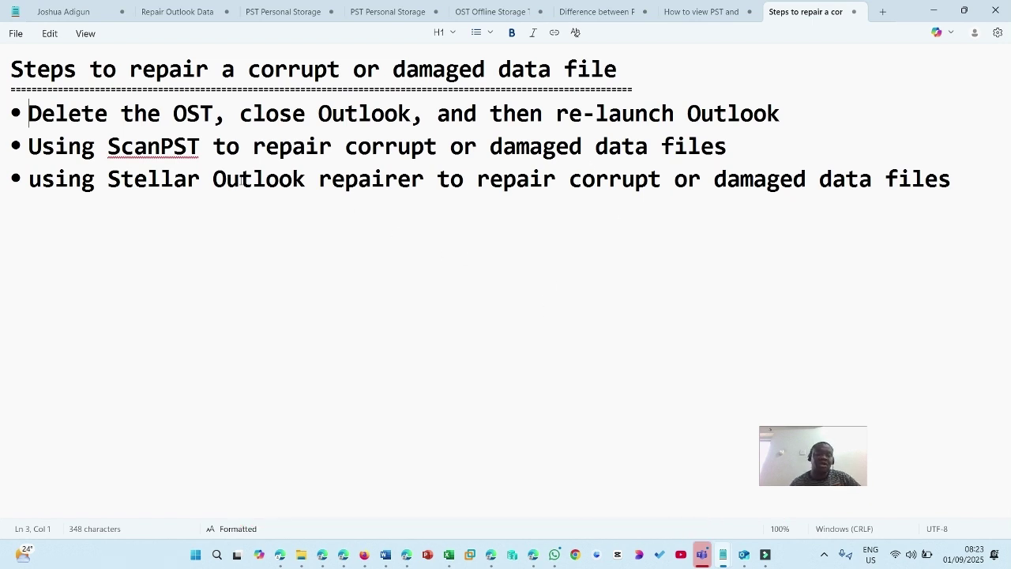
Step: Bring up the Office16 folder in File Explorer and locate the SCANPST application
mouse_move(302, 558)
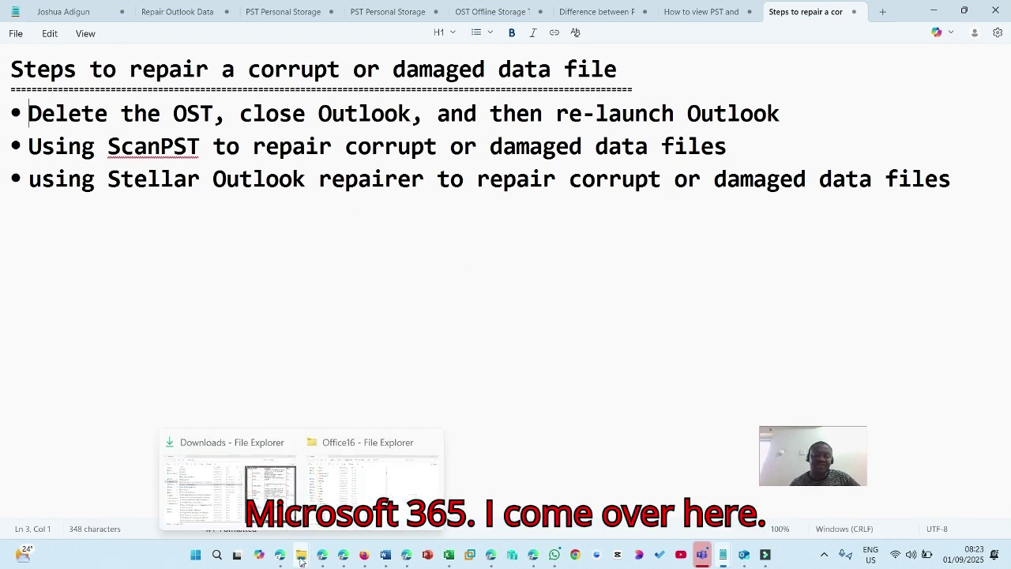
left_click(377, 485)
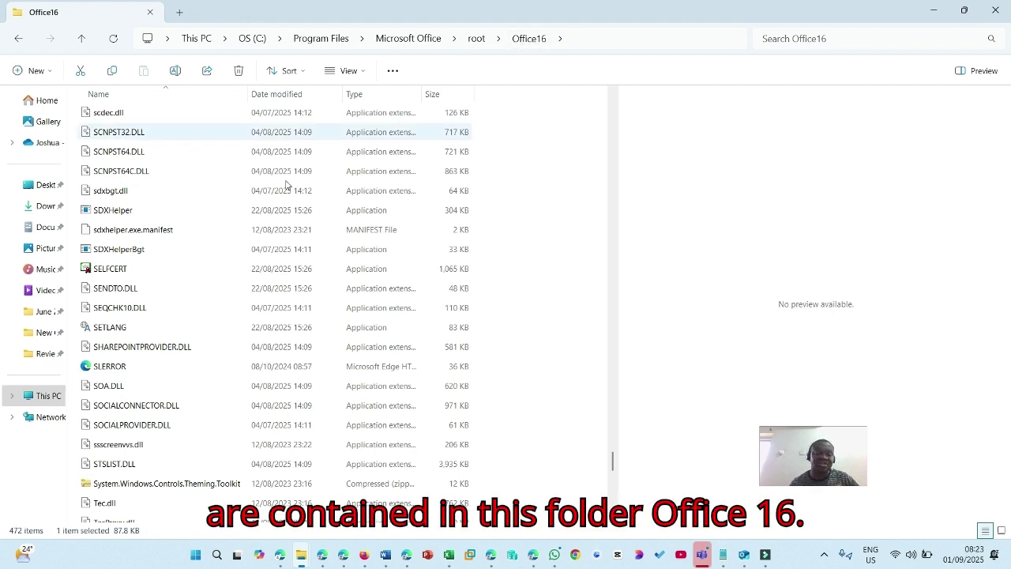
scroll(393, 220, "up", 5)
scroll(332, 225, "up", 3)
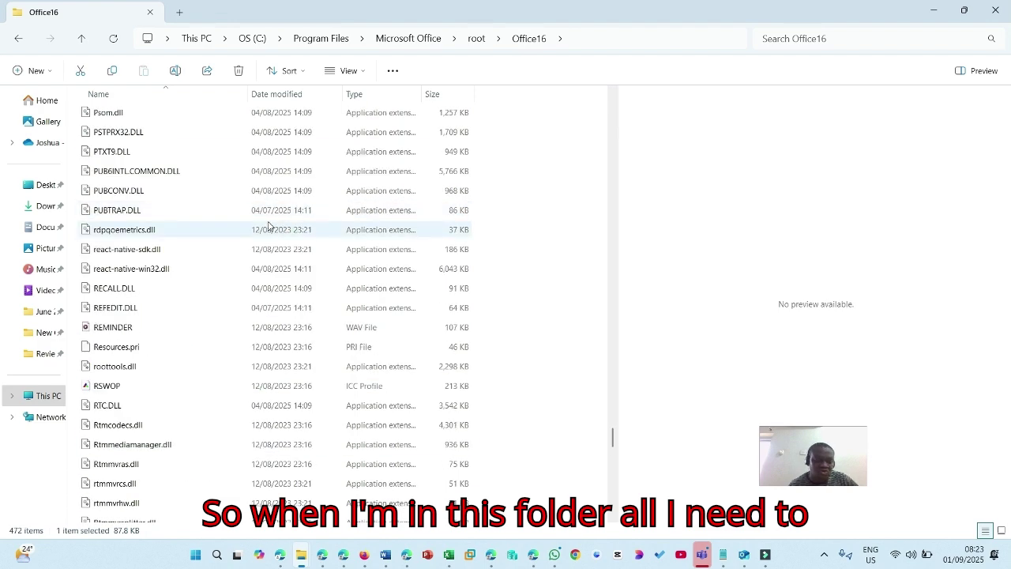
scroll(253, 230, "down", 4)
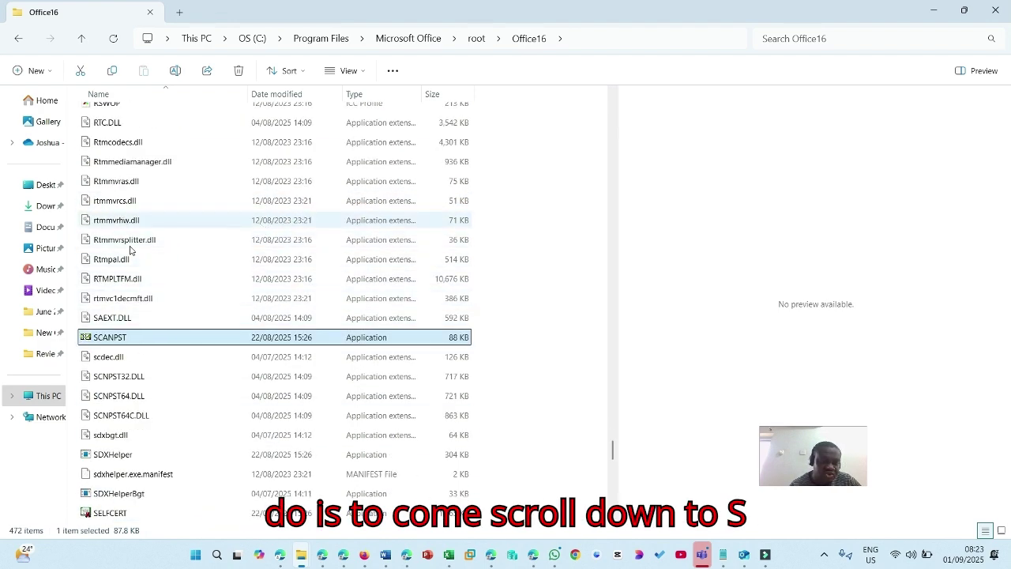
Step: Launch SCANPST and try to scan the prefilled archive.pst file, then dismiss the message
mouse_move(121, 341)
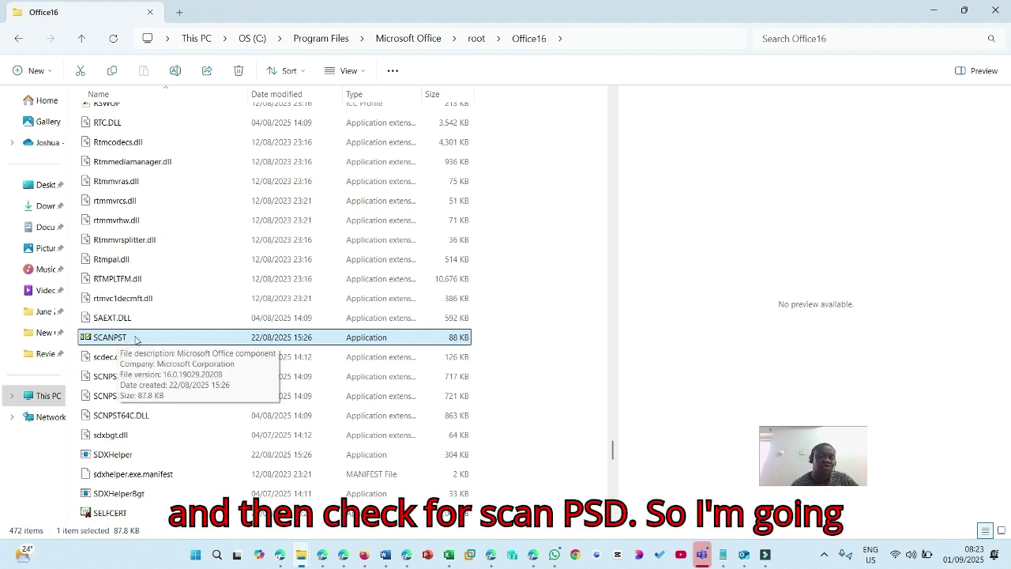
double_click(136, 339)
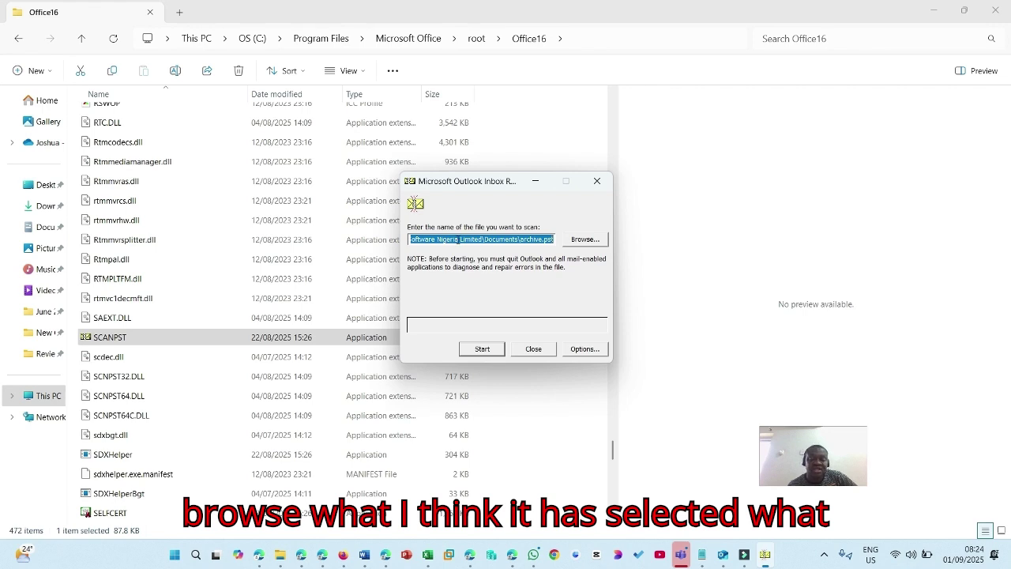
left_click(461, 239)
left_click_drag(482, 239, 553, 239)
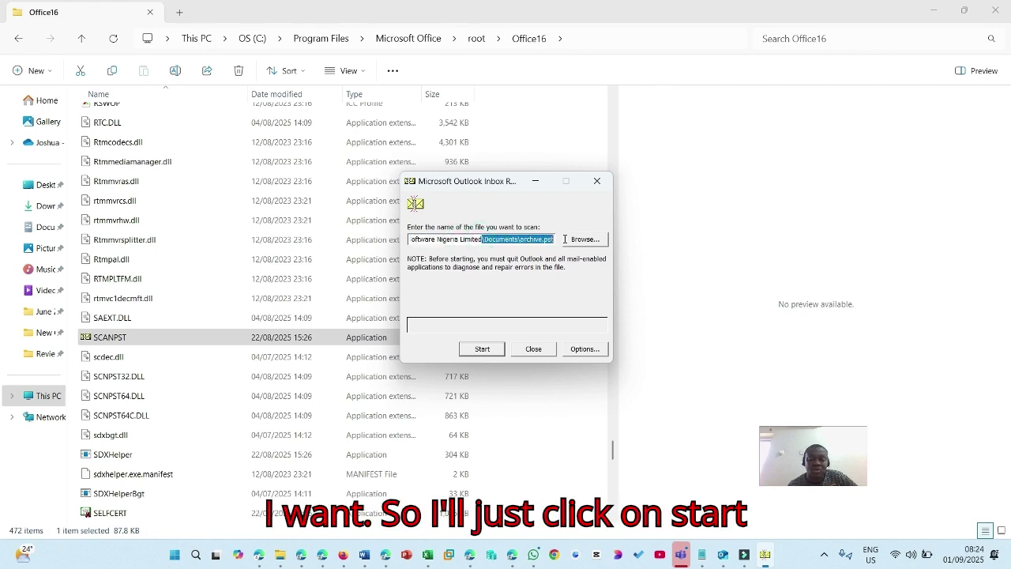
left_click(488, 353)
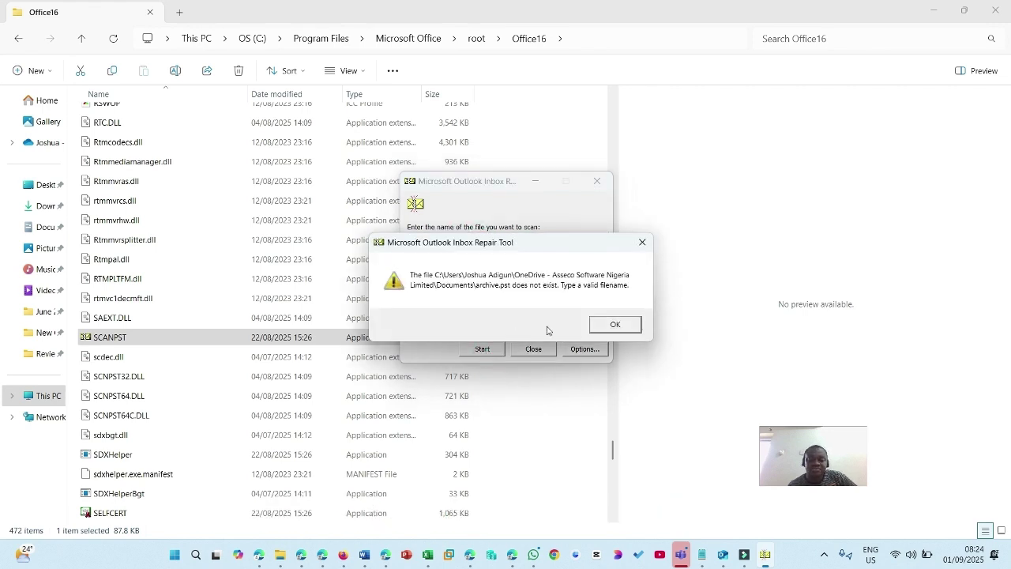
left_click(613, 324)
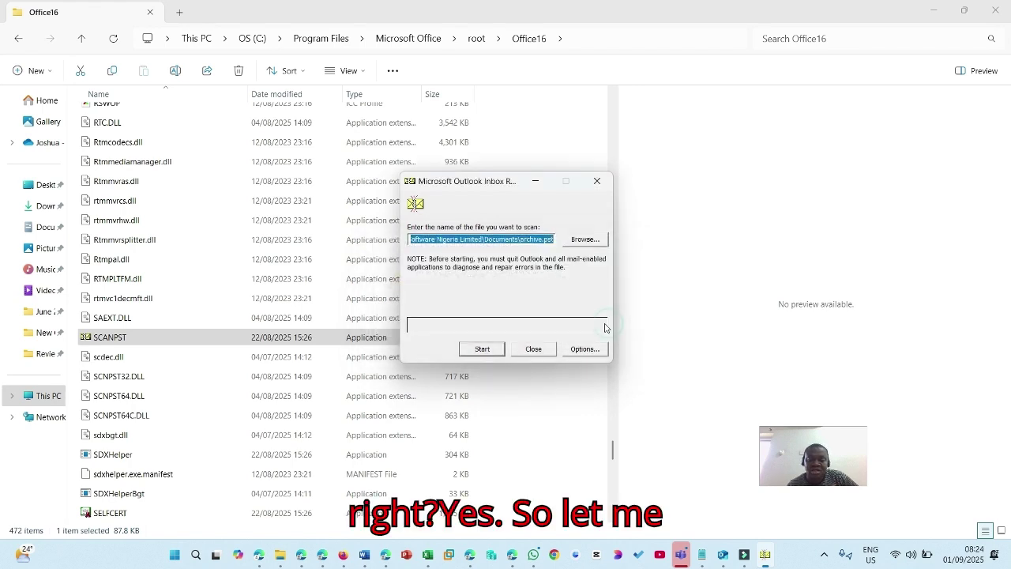
Step: Choose the file Outlook Data File - New from the Recordings Documents folder as the file to scan
left_click(583, 239)
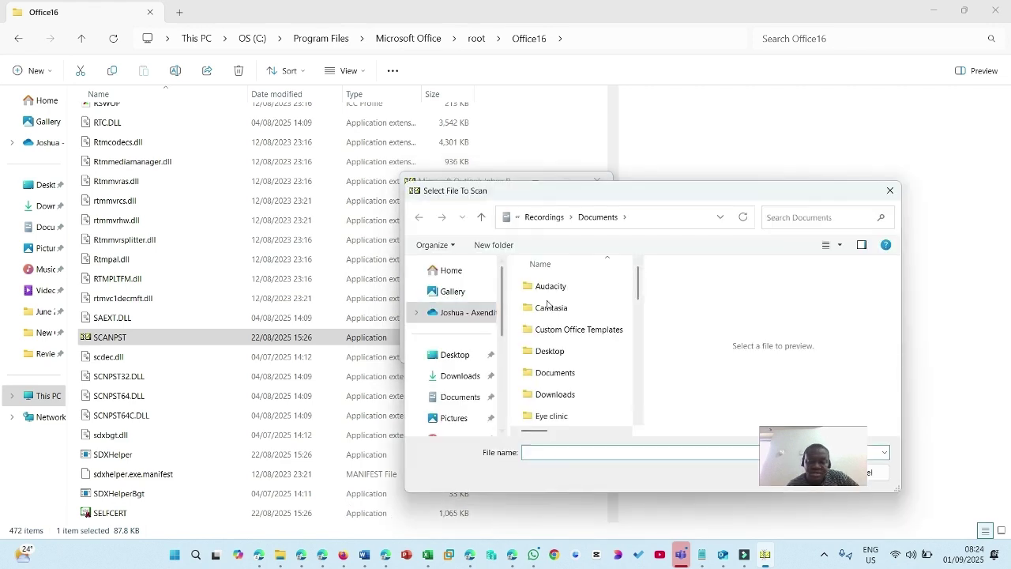
scroll(572, 303, "down", 12)
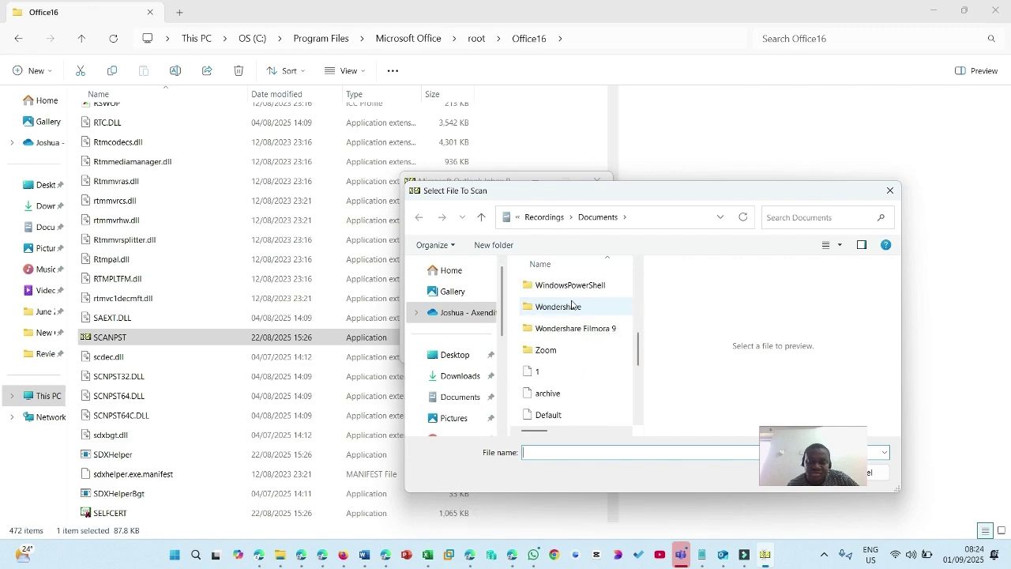
left_click(587, 332)
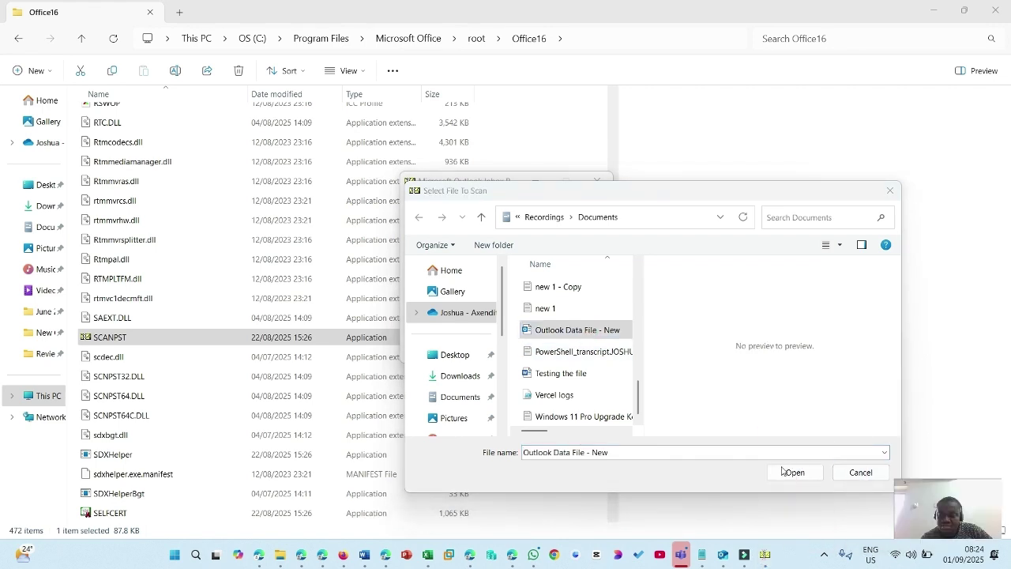
left_click(792, 471)
Step: Scan the chosen Outlook data file and repair it with a backup made before repairing
left_click(490, 349)
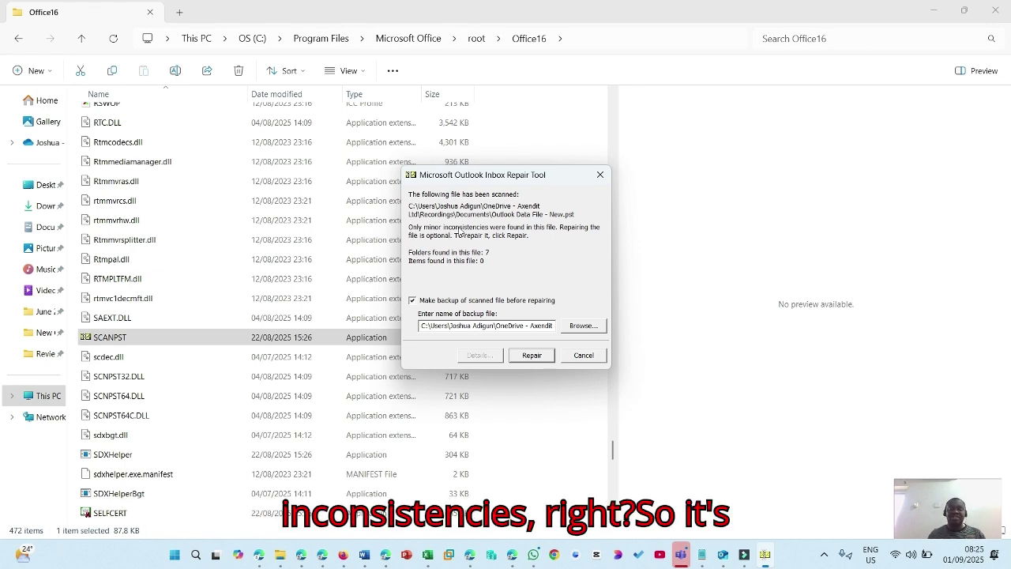
left_click(522, 356)
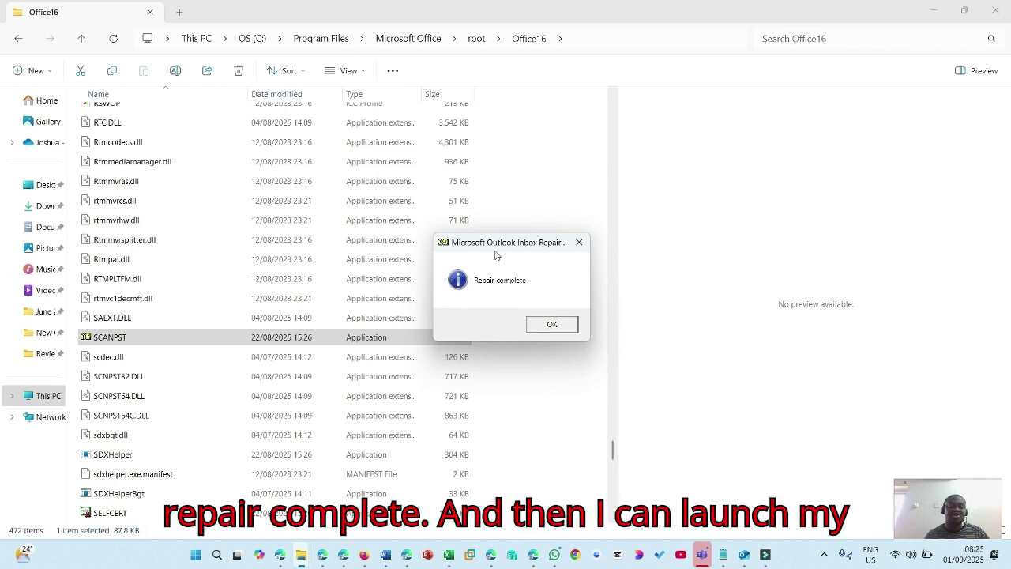
left_click(550, 331)
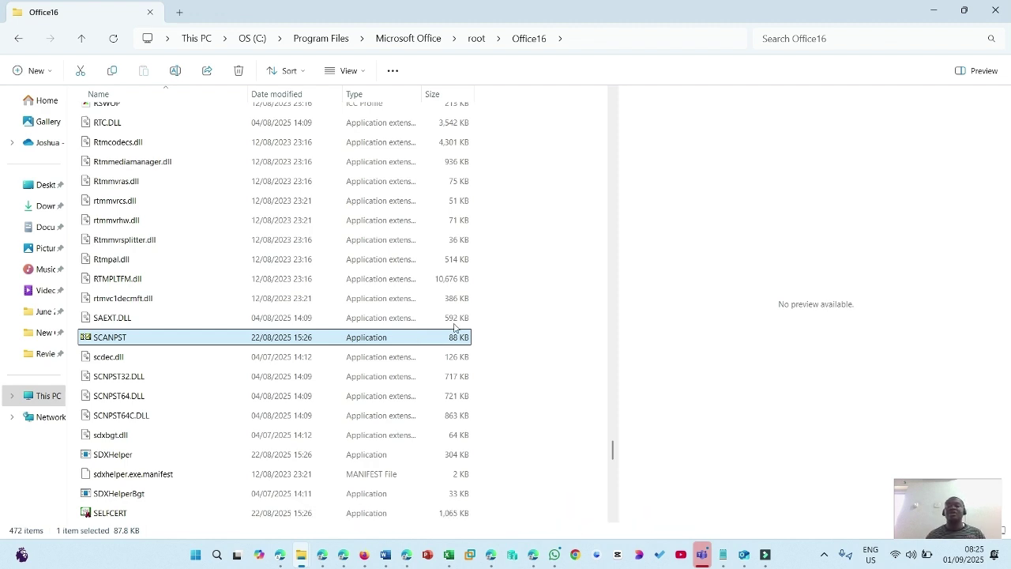
Step: Minimize the Office16 folder and the notes, and bring up the Stellar Outlook PST repair page in the browser
left_click(932, 10)
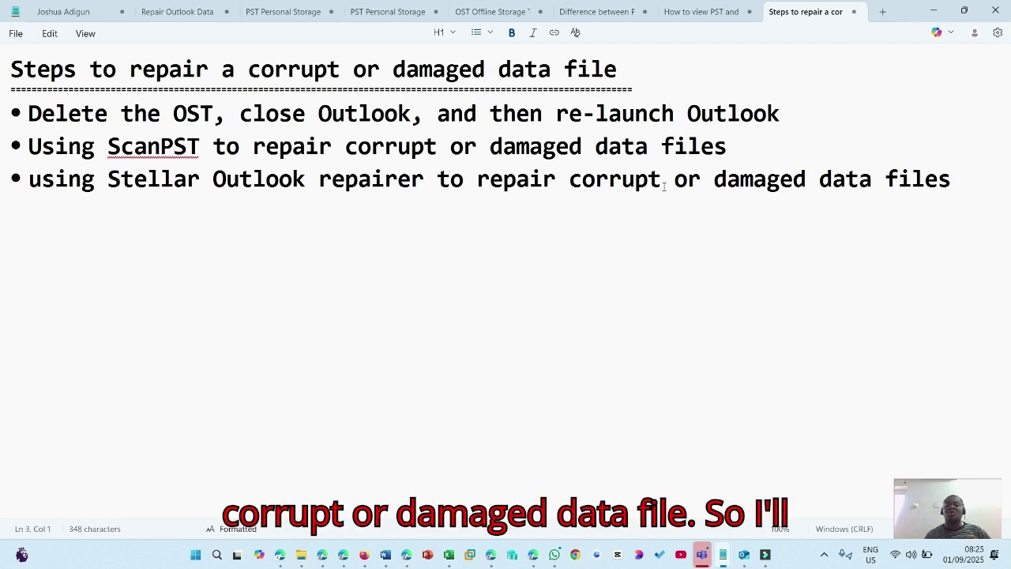
left_click(935, 11)
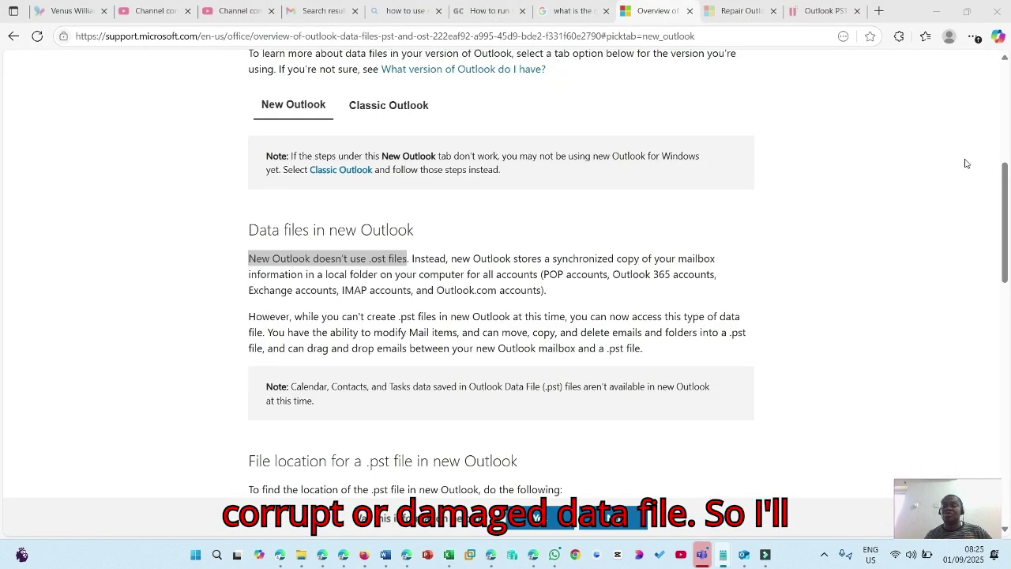
left_click(827, 11)
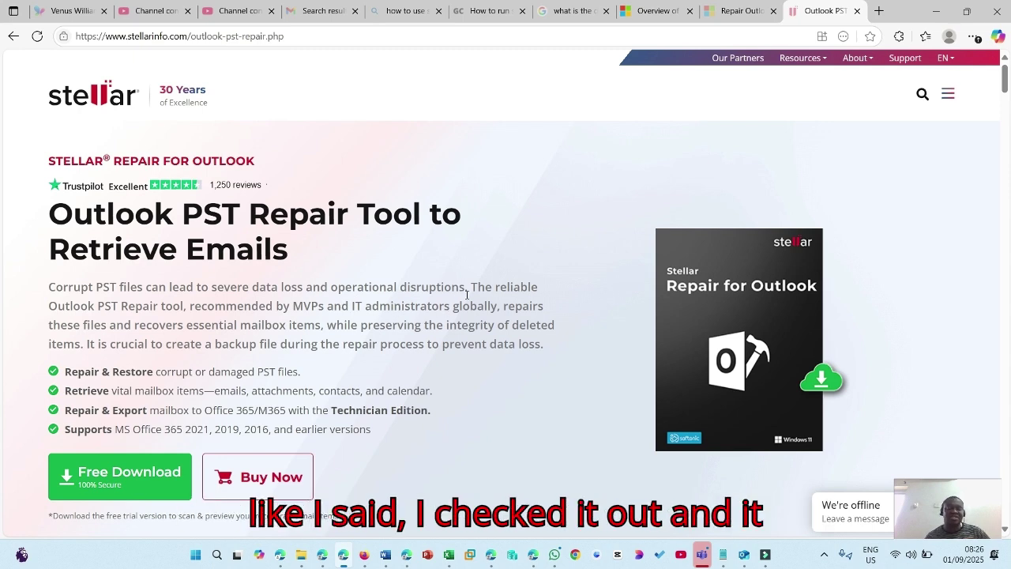
Step: Review the Stellar Repair for Outlook features, highlighting 2019 and 2016 among the supported MS Office versions
scroll(521, 308, "down", 1)
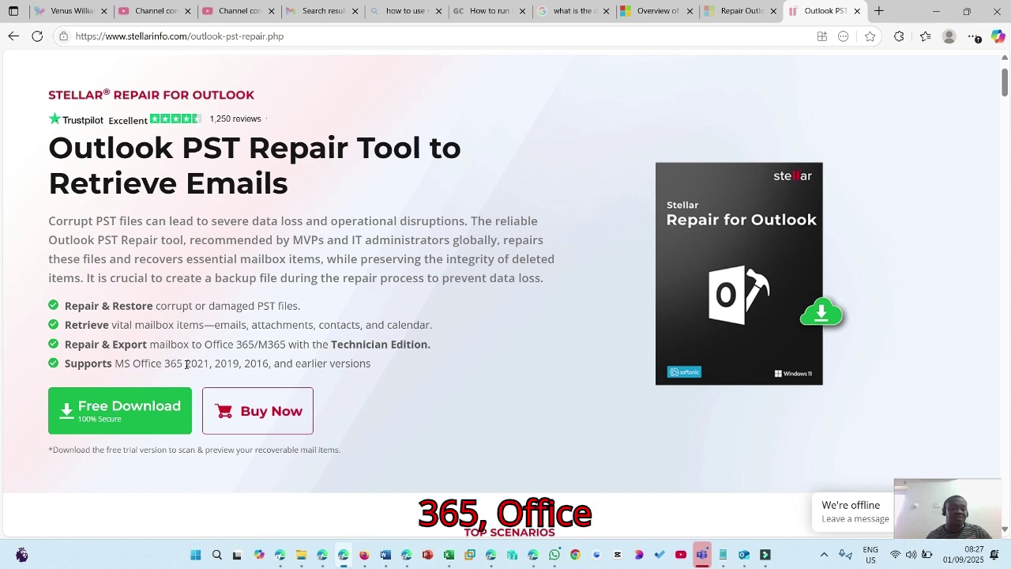
left_click_drag(185, 365, 233, 364)
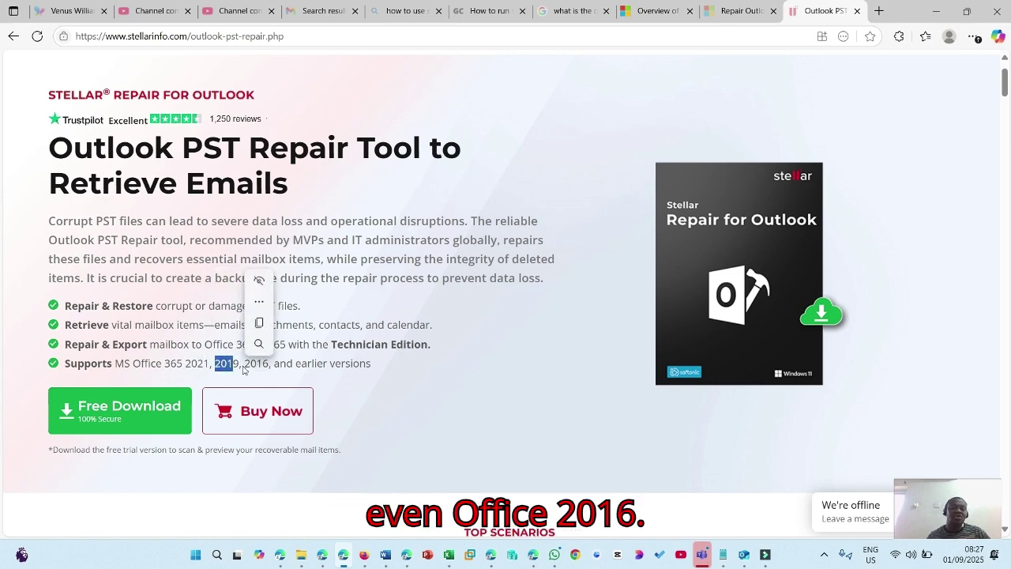
left_click(249, 365)
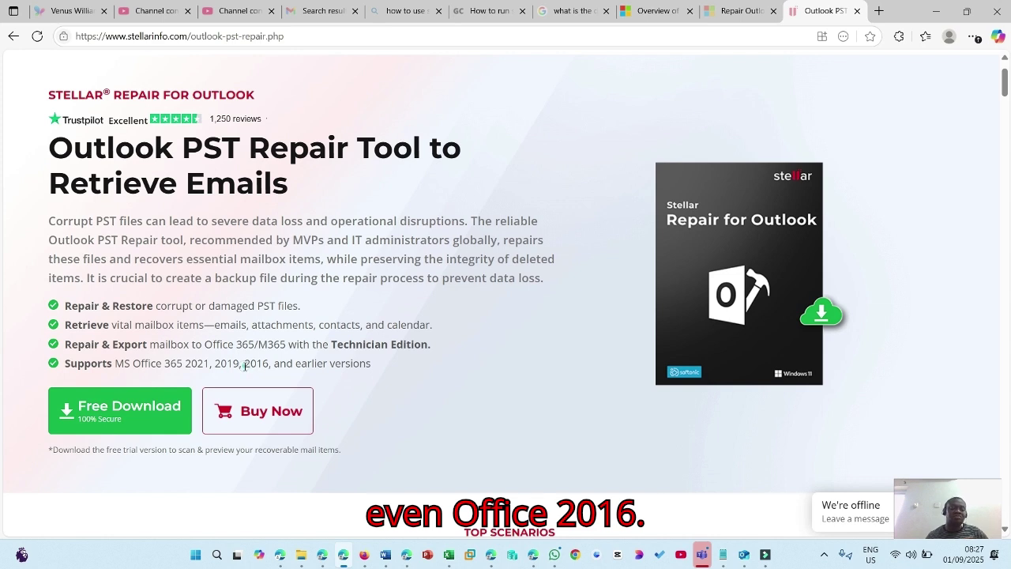
left_click_drag(244, 365, 269, 367)
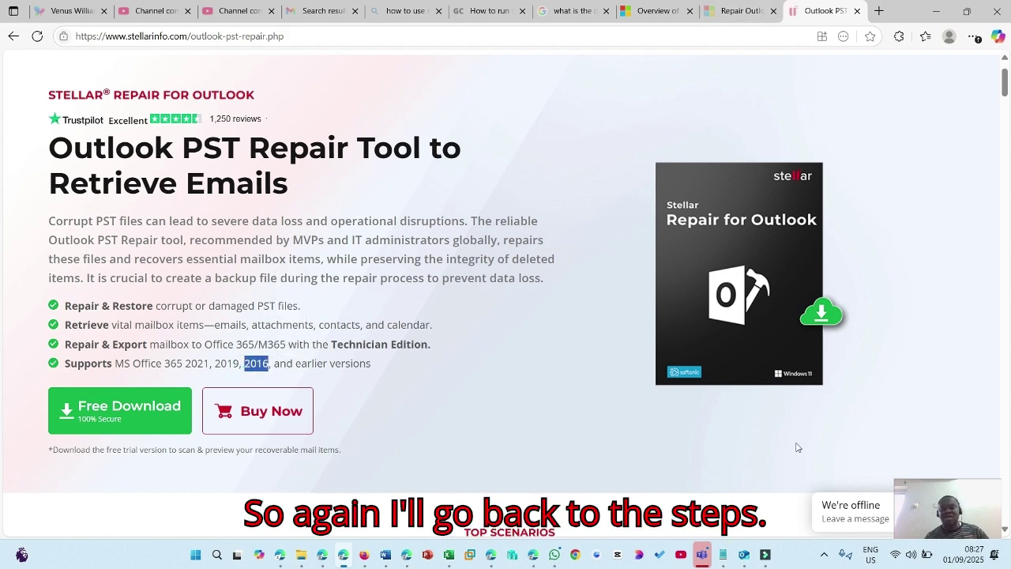
Step: Switch back to the Notepad note titled Steps to repair a corrupt or damaged data file
mouse_move(722, 561)
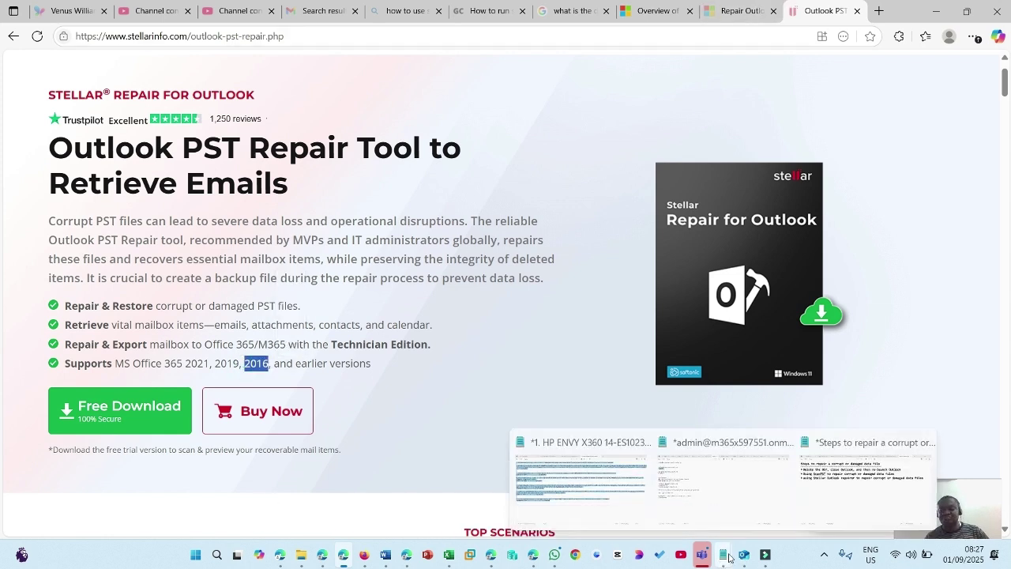
left_click(840, 474)
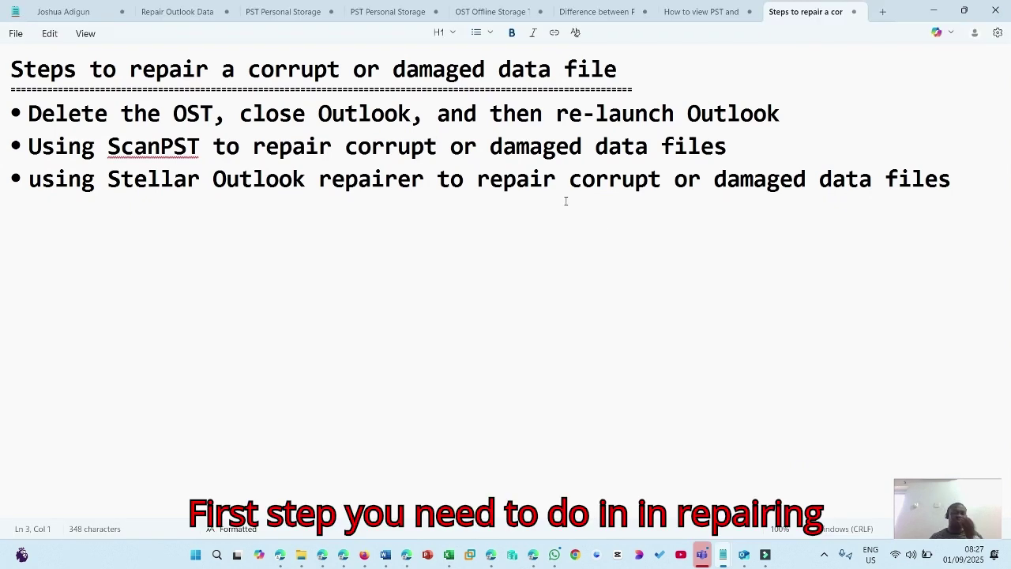